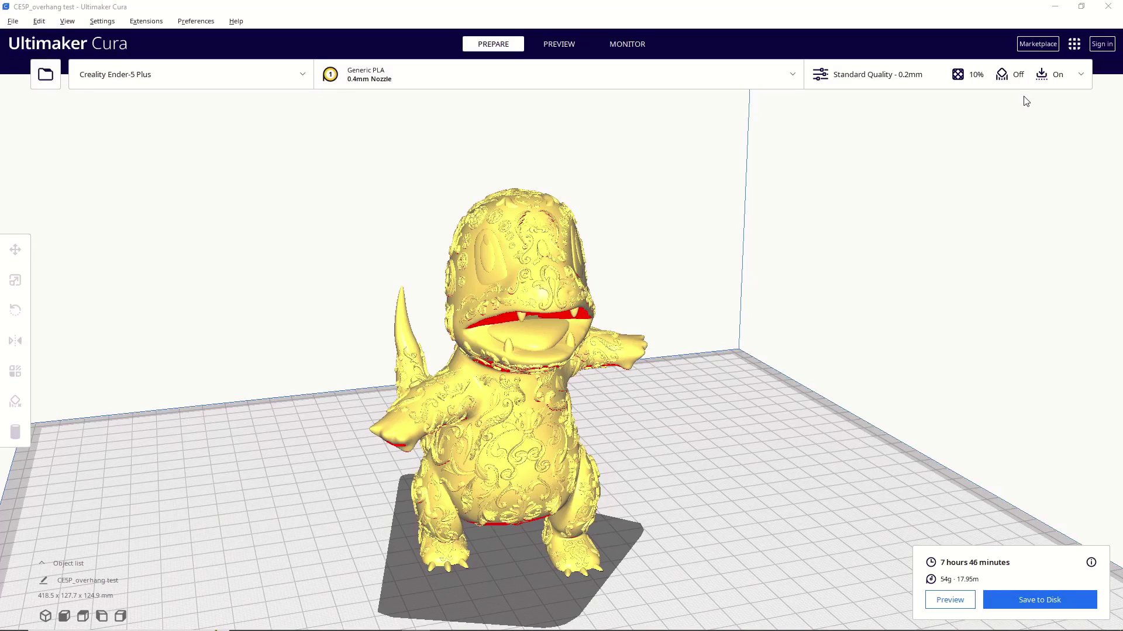
Orbit and zoom toward the feet, cutting the layer preview down to layer 1 with the brim
right_click_drag(1026, 101, 731, 275)
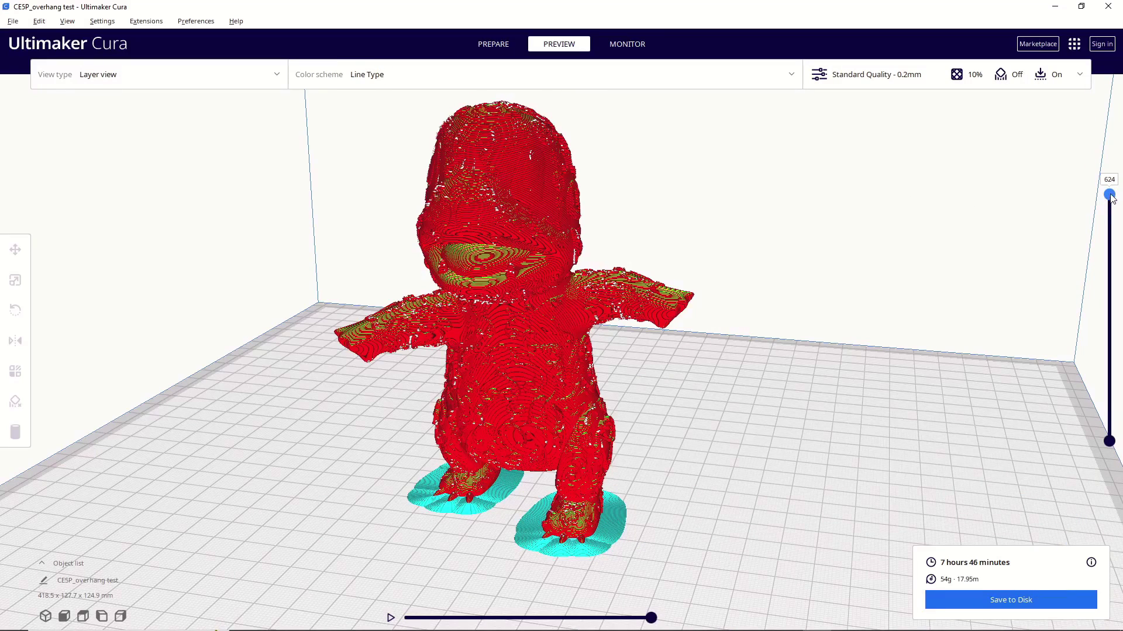
left_click_drag(1108, 196, 1075, 409)
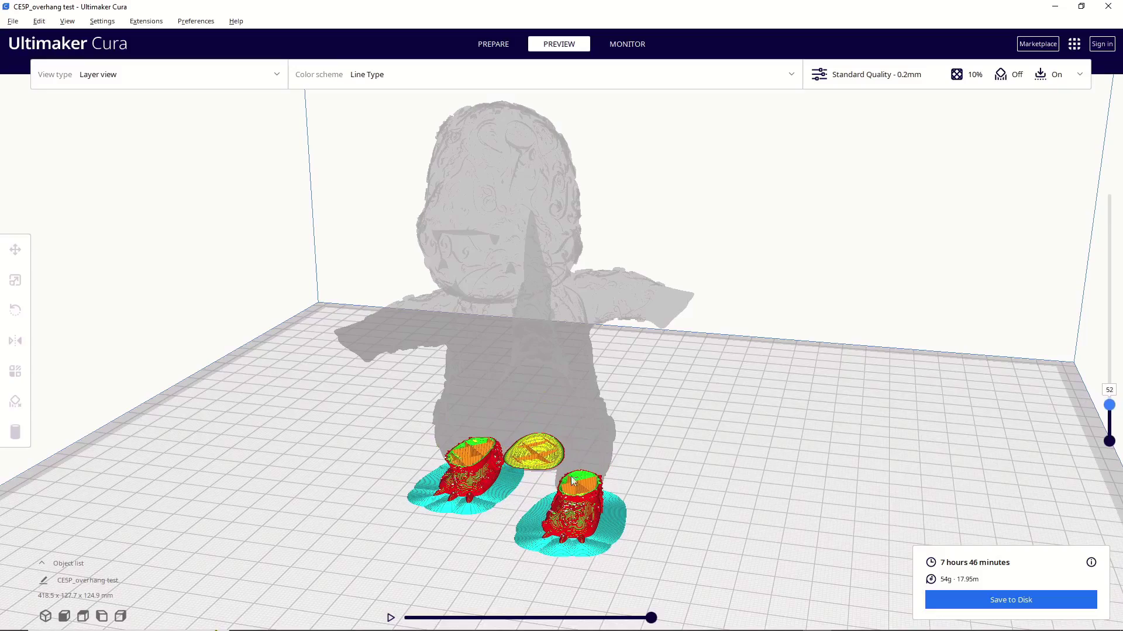
right_click_drag(609, 434, 666, 413)
scroll(612, 447, "up", 5)
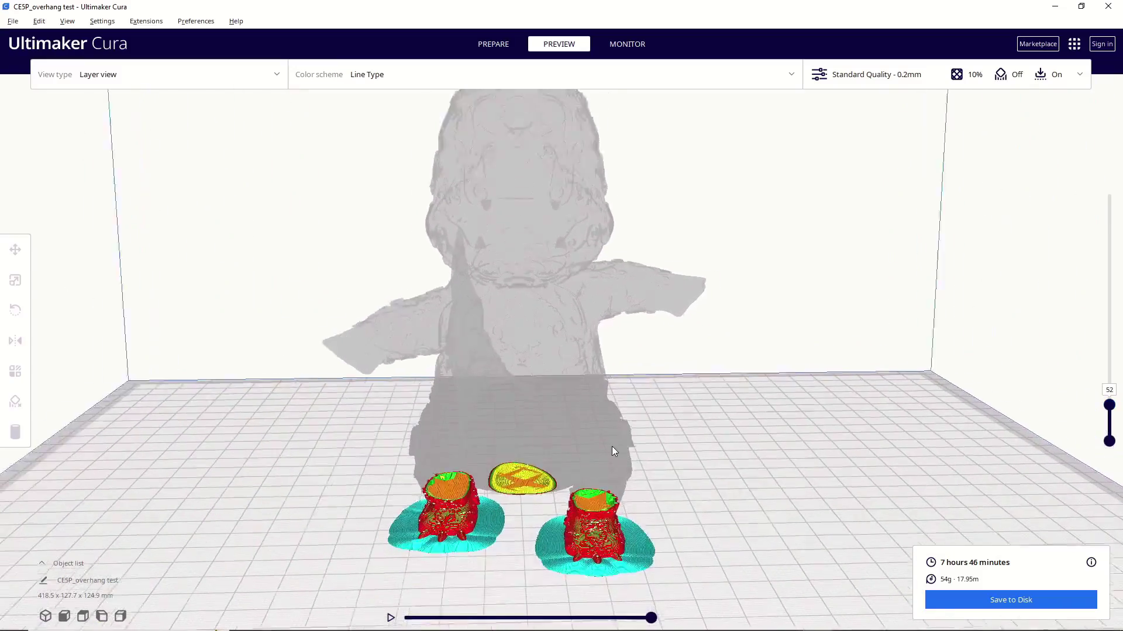
right_click_drag(608, 449, 616, 333)
scroll(616, 333, "up", 3)
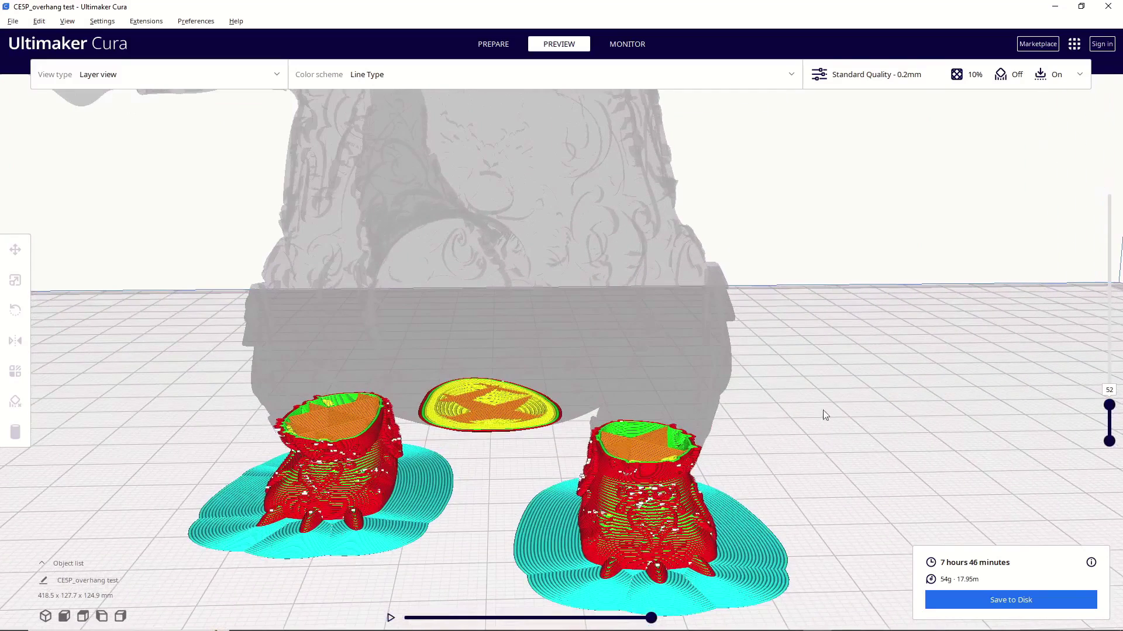
left_click_drag(1109, 405, 1110, 456)
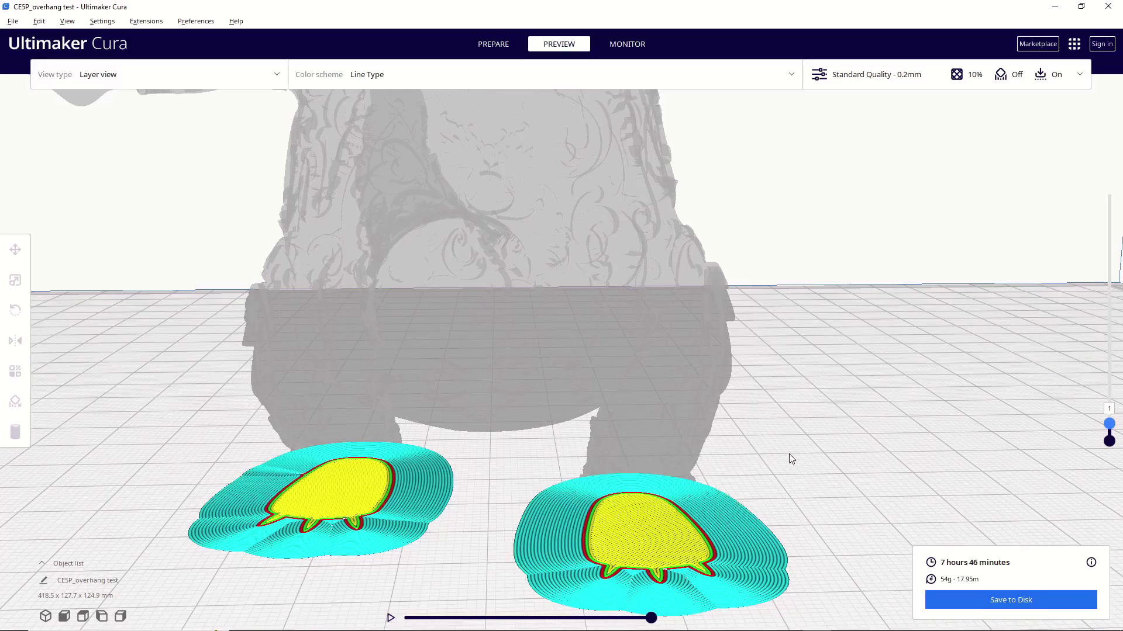
Raise the layer preview in stages through layer 68 up to layer 117
left_click_drag(1108, 424, 1099, 408)
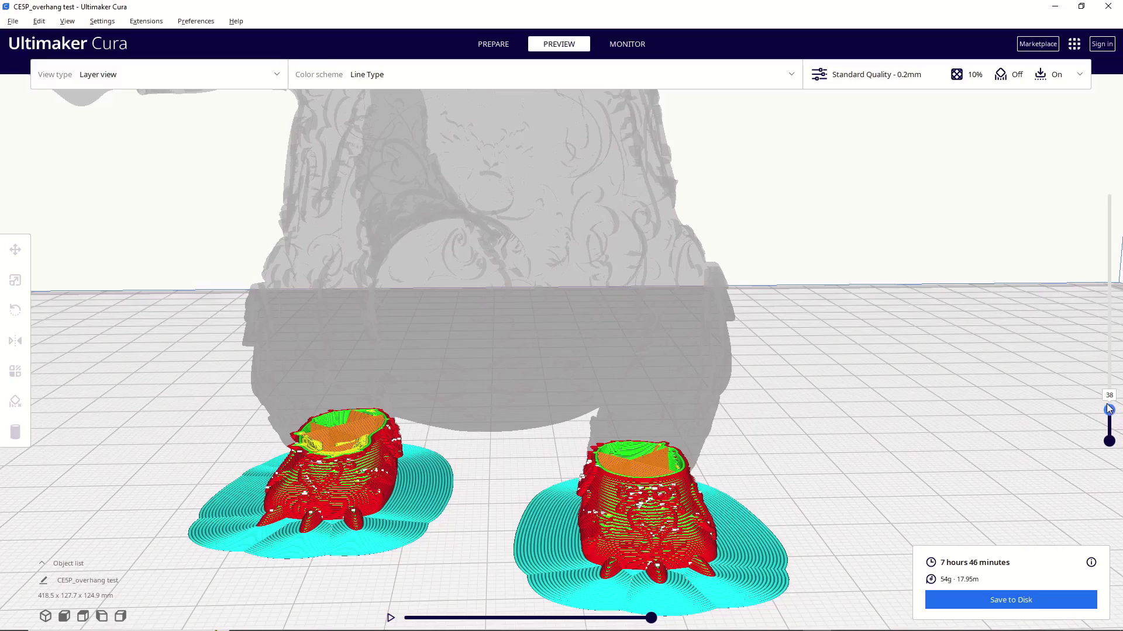
left_click_drag(1108, 411, 1102, 402)
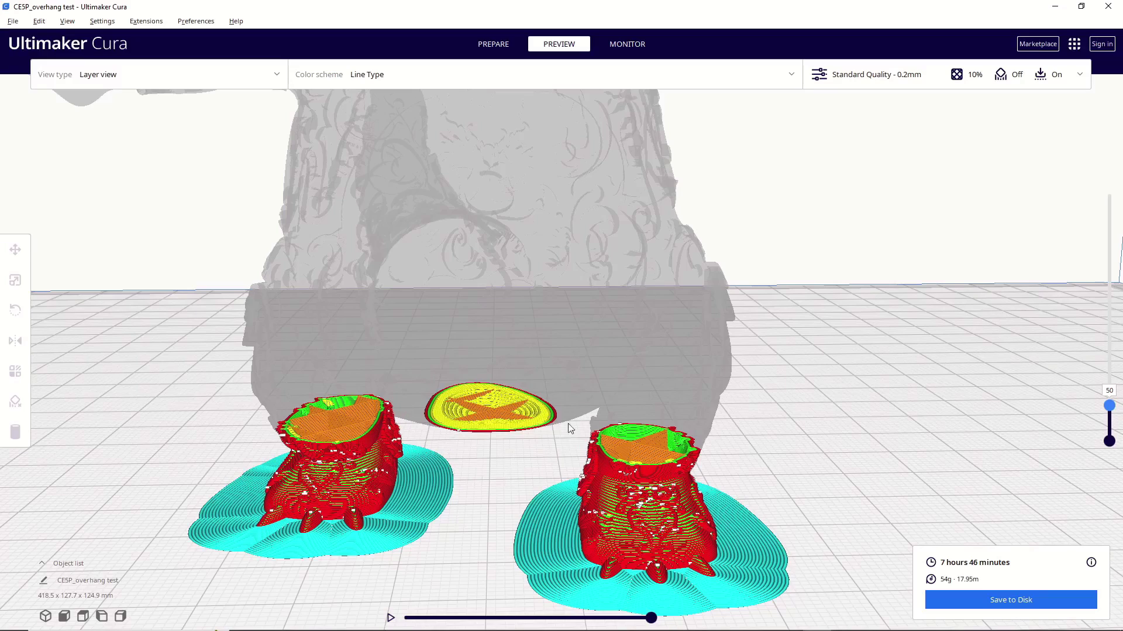
right_click_drag(489, 481, 525, 475)
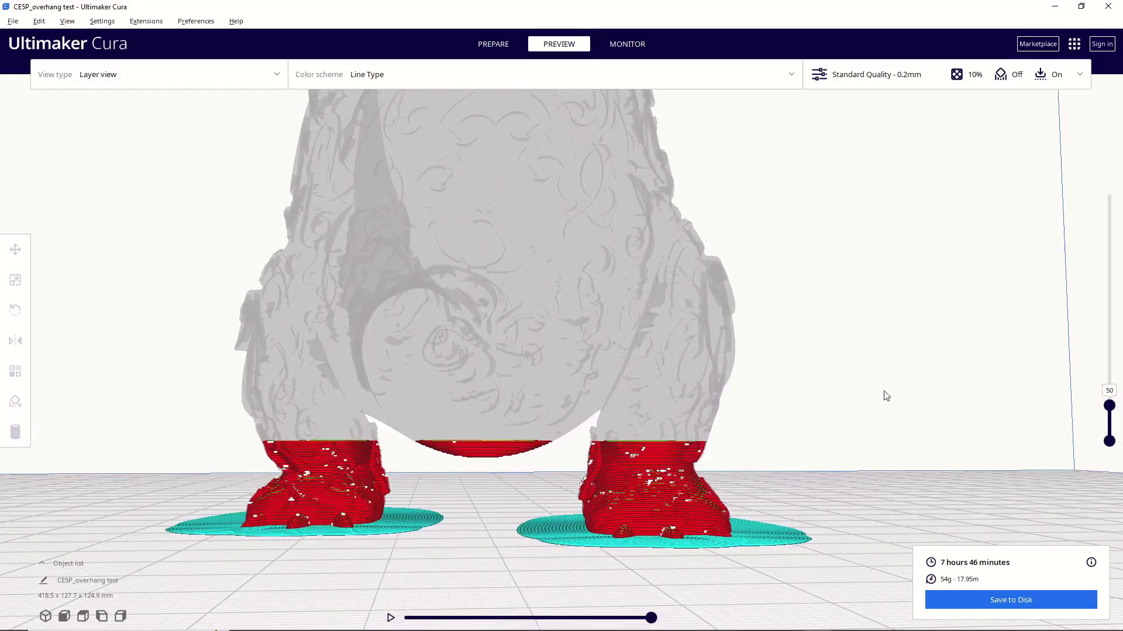
left_click_drag(1109, 405, 1109, 397)
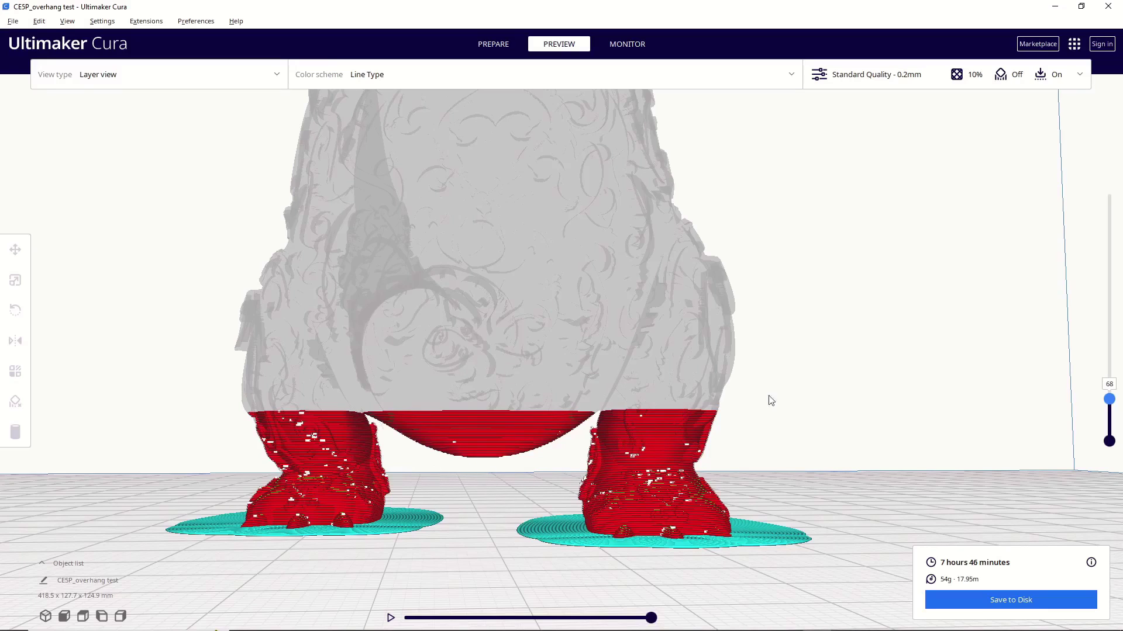
left_click_drag(1109, 399, 1109, 380)
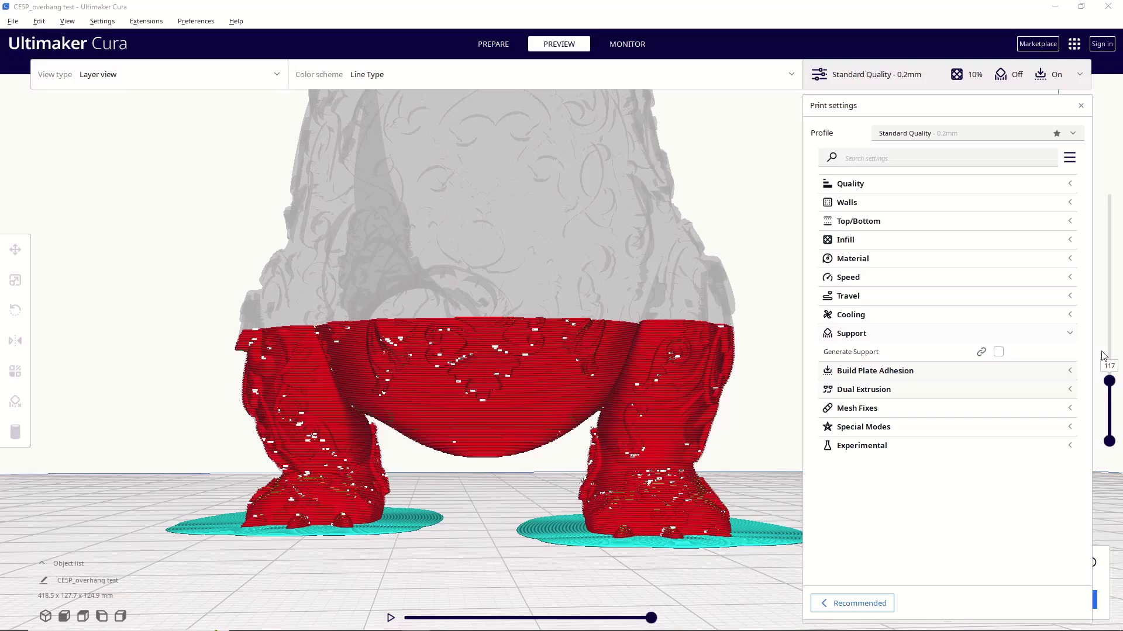
View the installed Settings Guide 2.9.0 plugin in the Marketplace, then close the Marketplace
left_click(1037, 46)
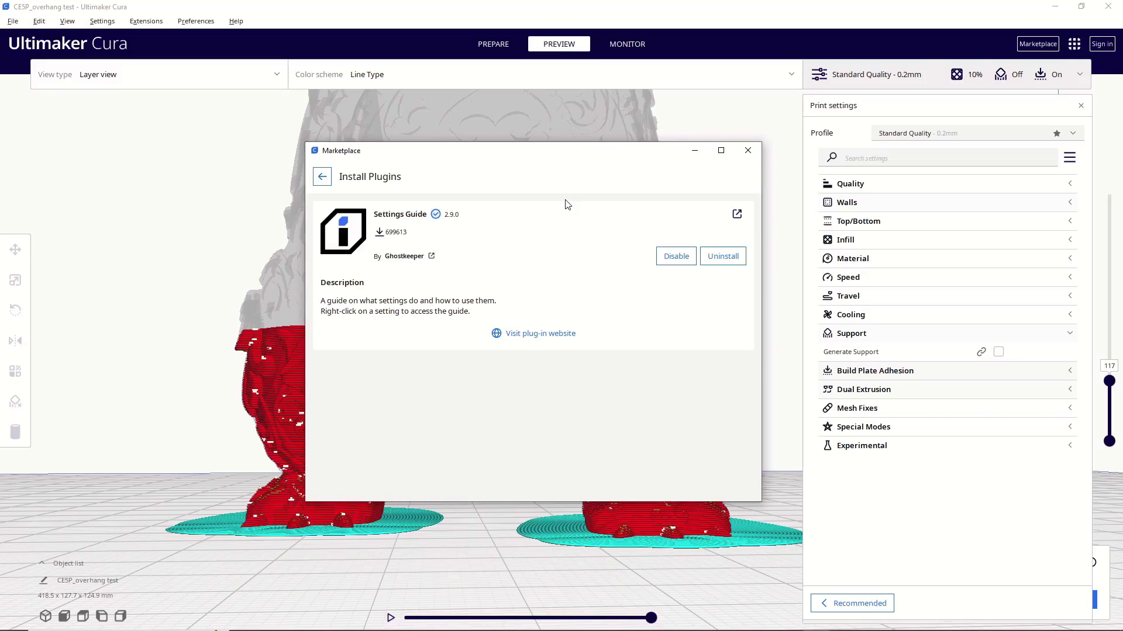
left_click(747, 150)
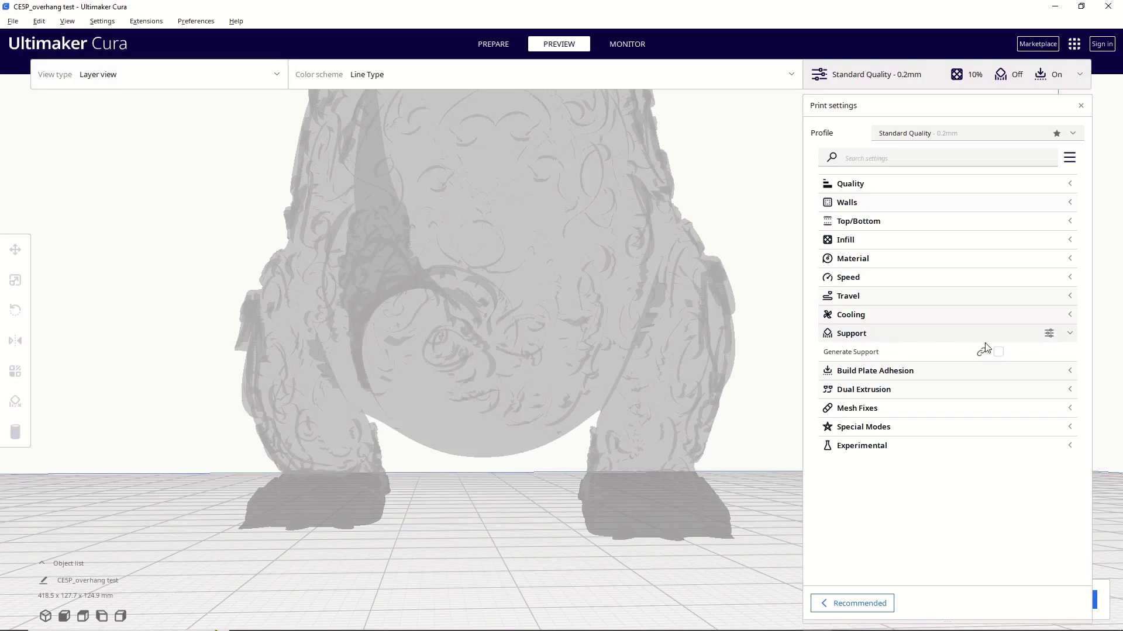
Enable support generation with Normal structure, 50° overhang angle and 16% density
left_click(998, 353)
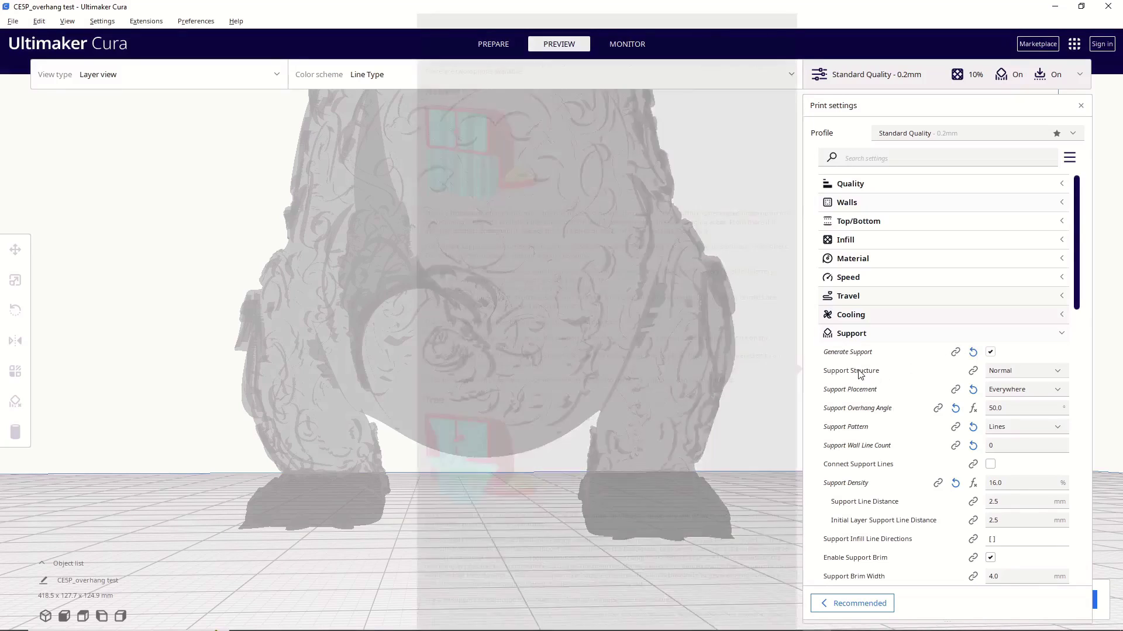
mouse_move(854, 370)
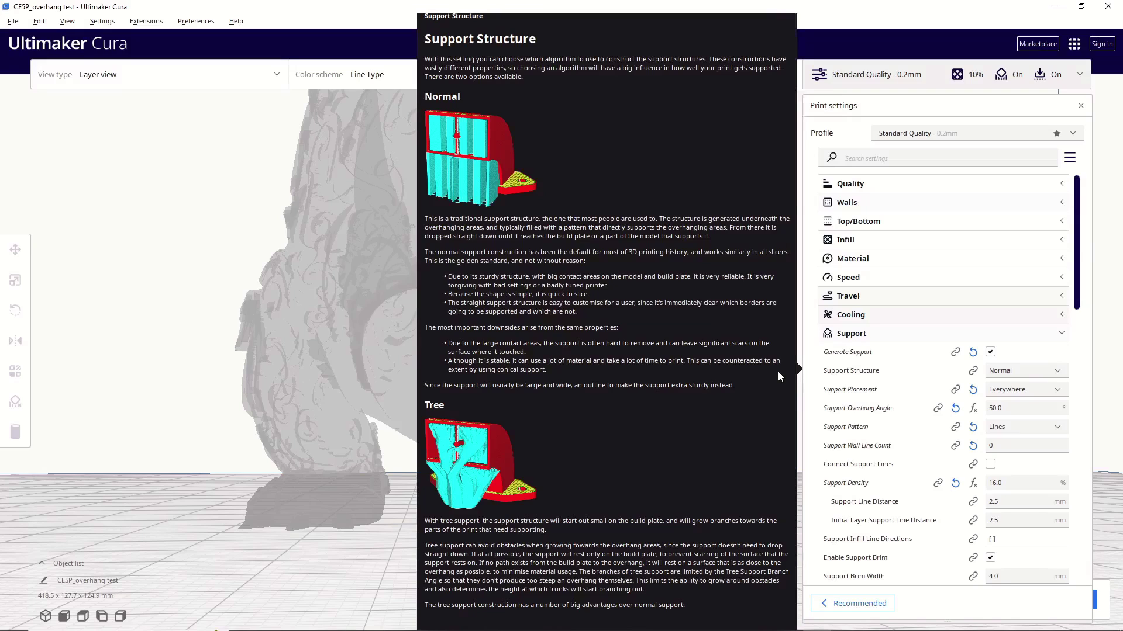
scroll(778, 374, "down", 3)
scroll(778, 374, "down", 3)
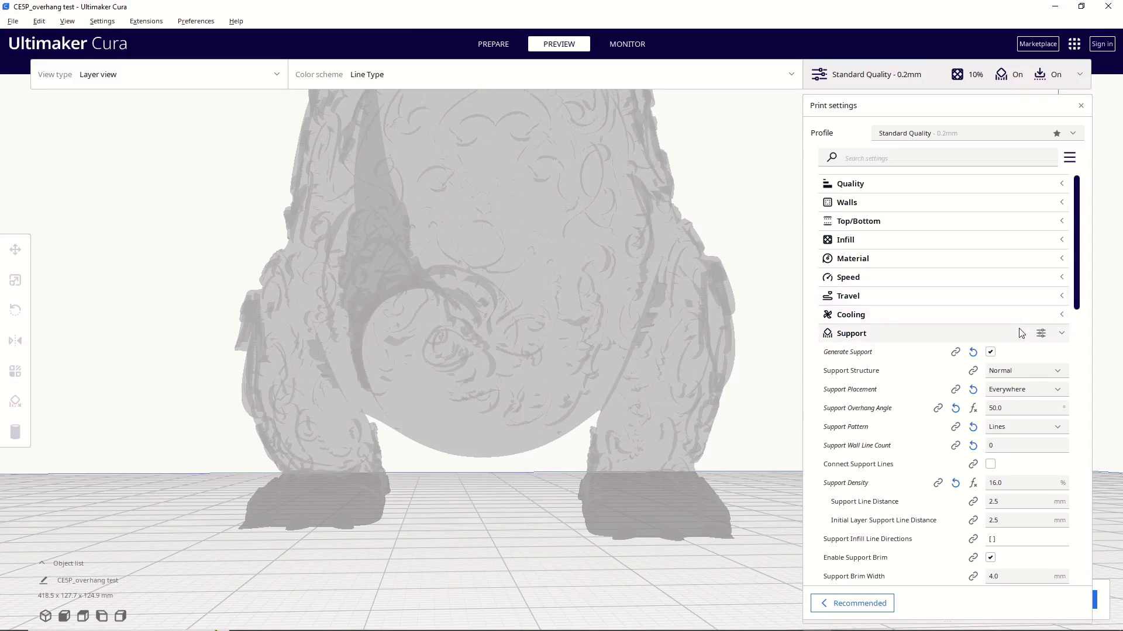
left_click(1041, 334)
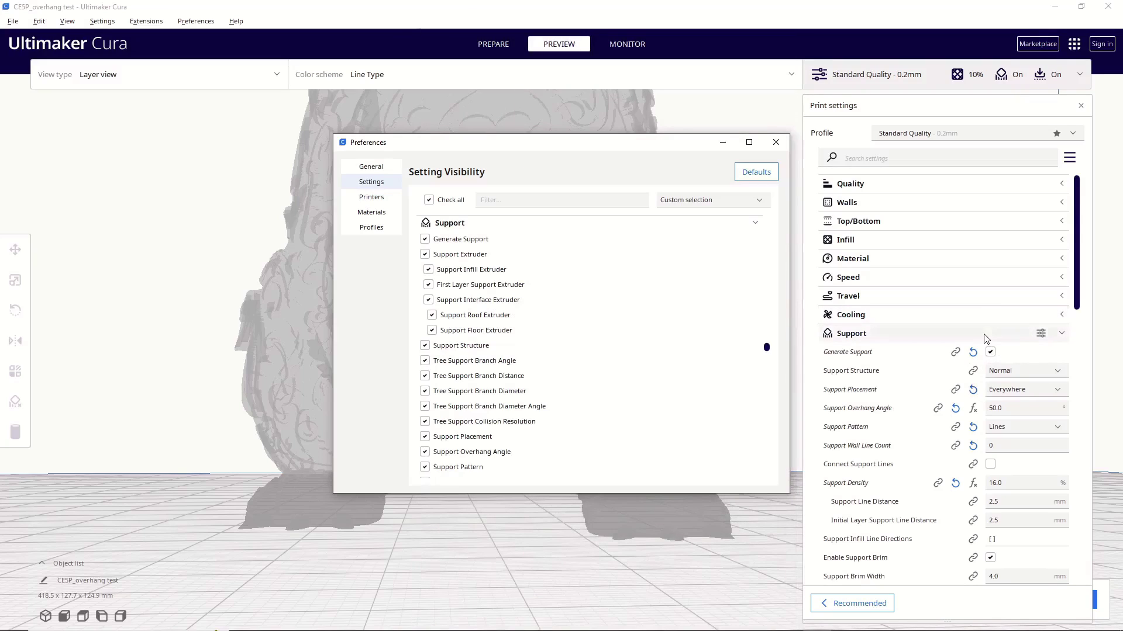
left_click(430, 201)
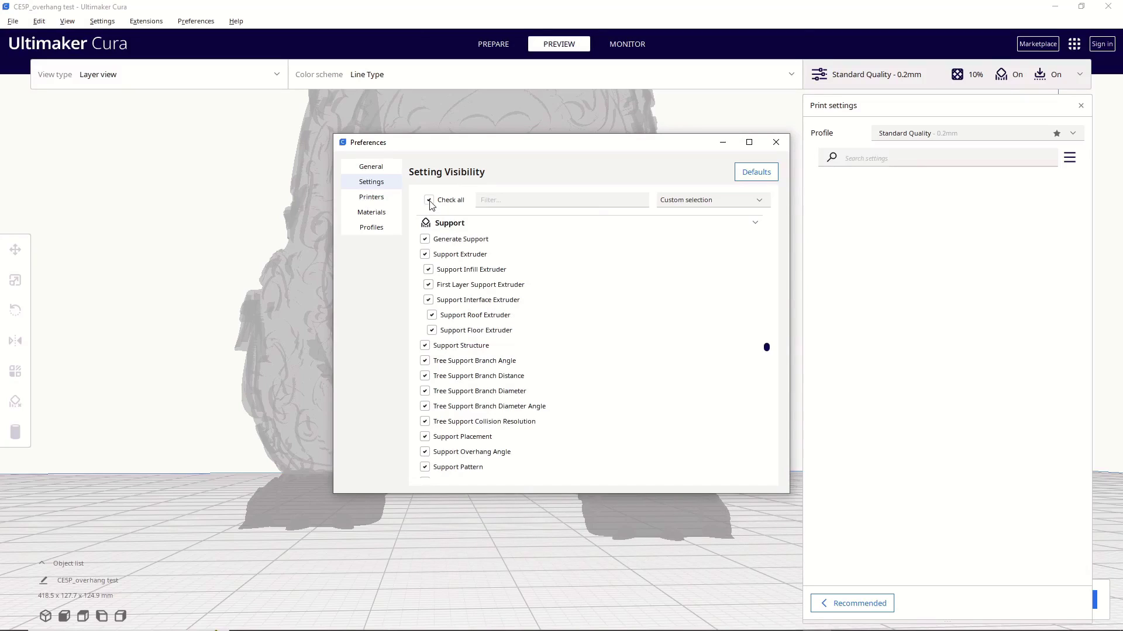
left_click(775, 142)
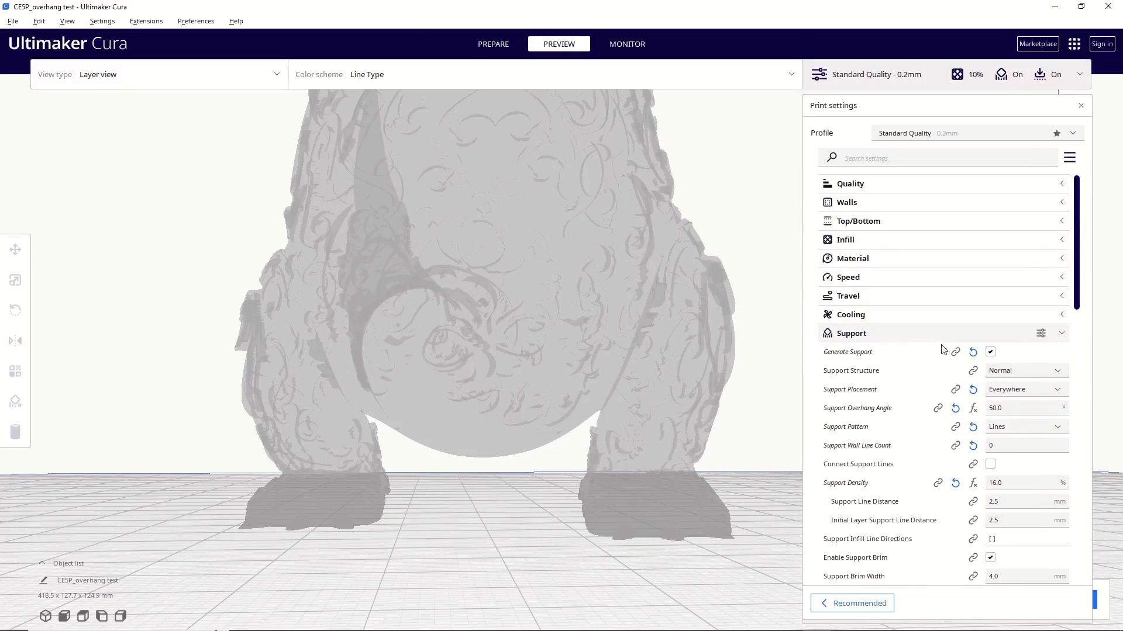
mouse_move(934, 350)
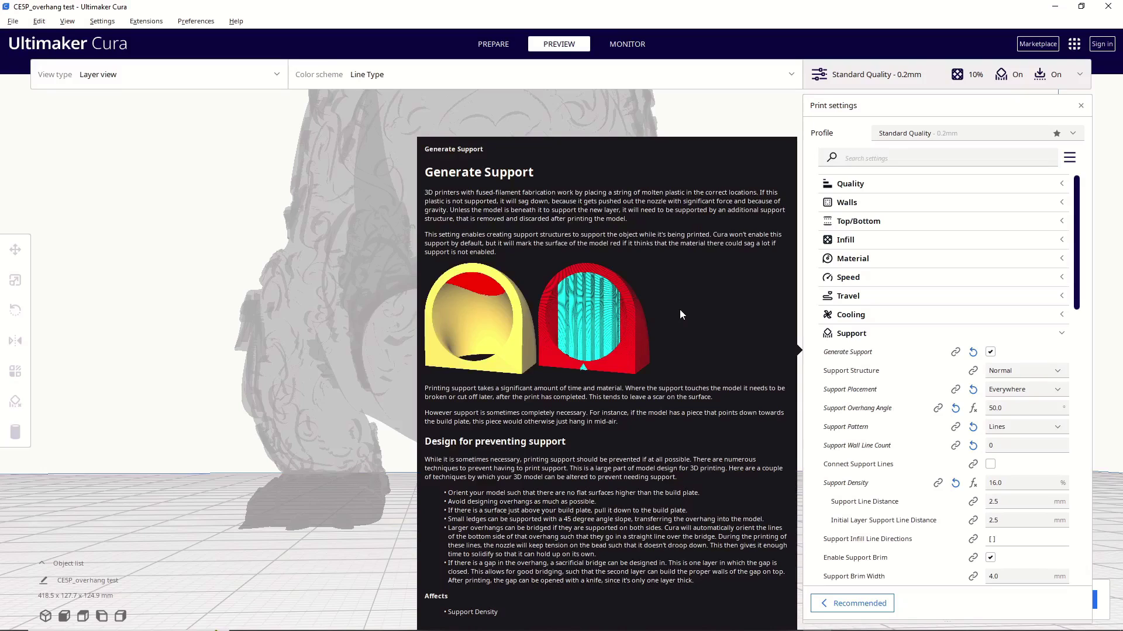
mouse_move(859, 390)
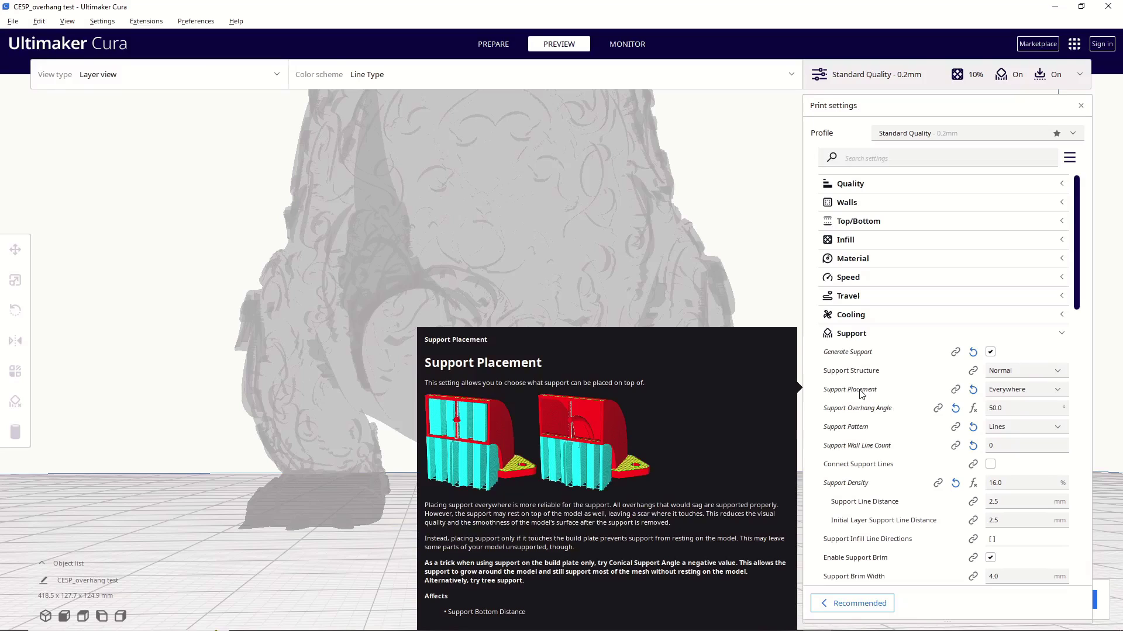
mouse_move(858, 372)
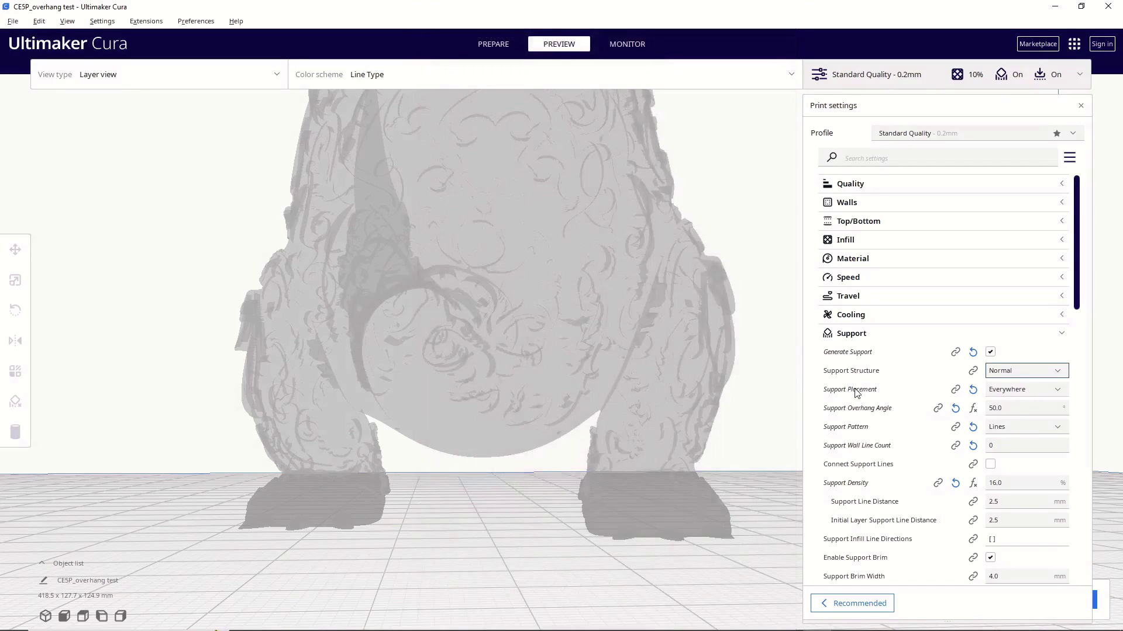
mouse_move(854, 393)
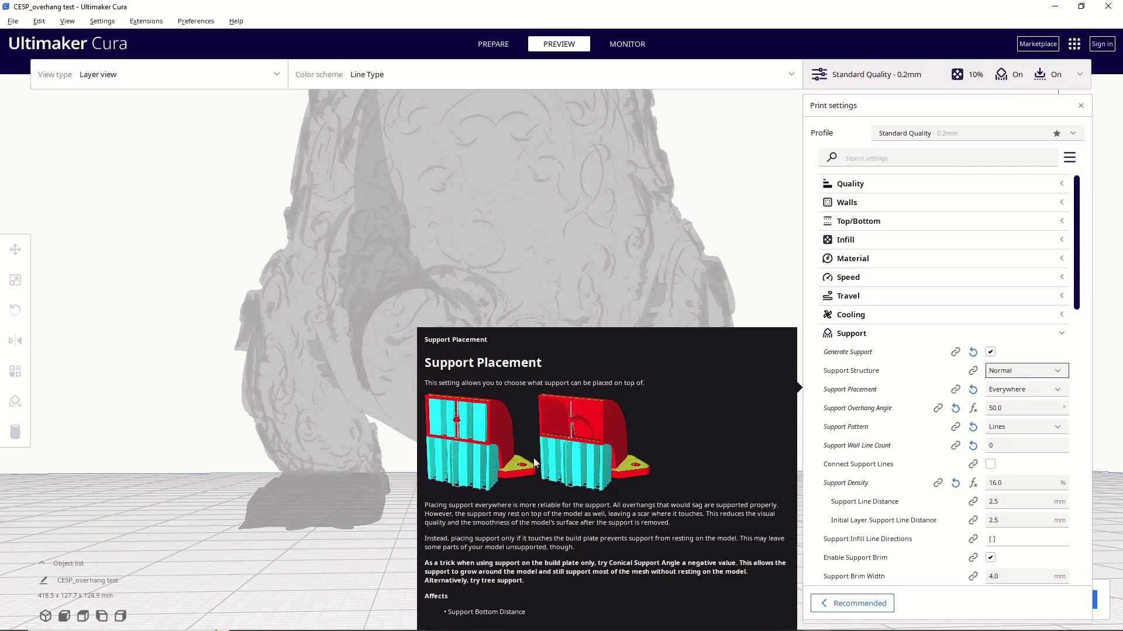
Set Support Placement to Touching Buildplate
left_click(1026, 390)
left_click(1021, 416)
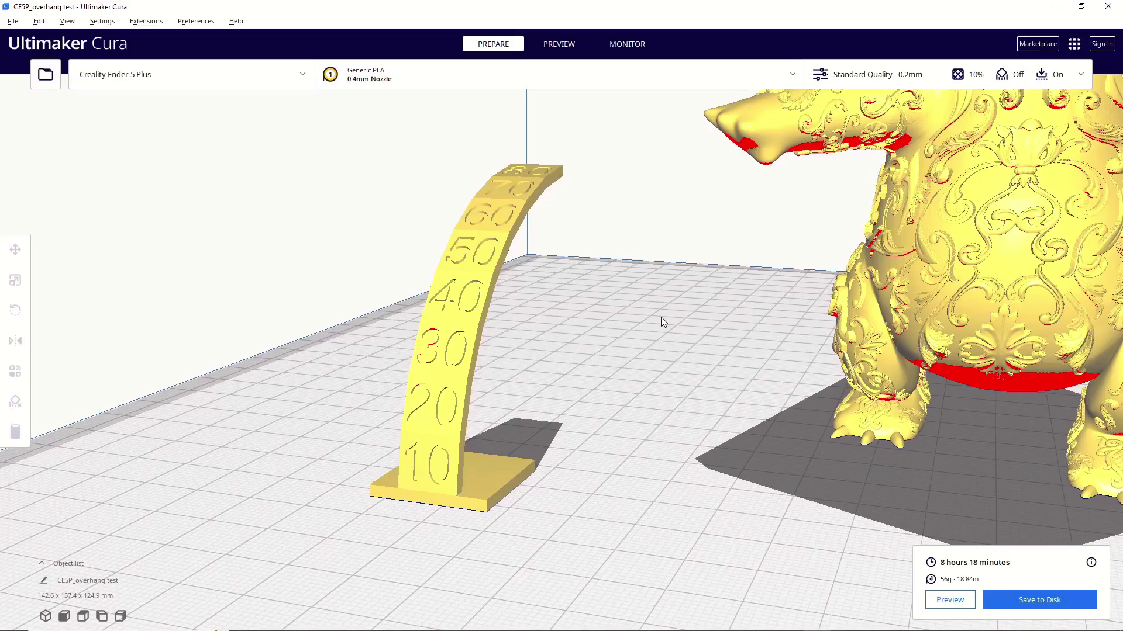
Orbit the view to inspect the numbered overhang test arch from several angles
right_click_drag(661, 317, 524, 318)
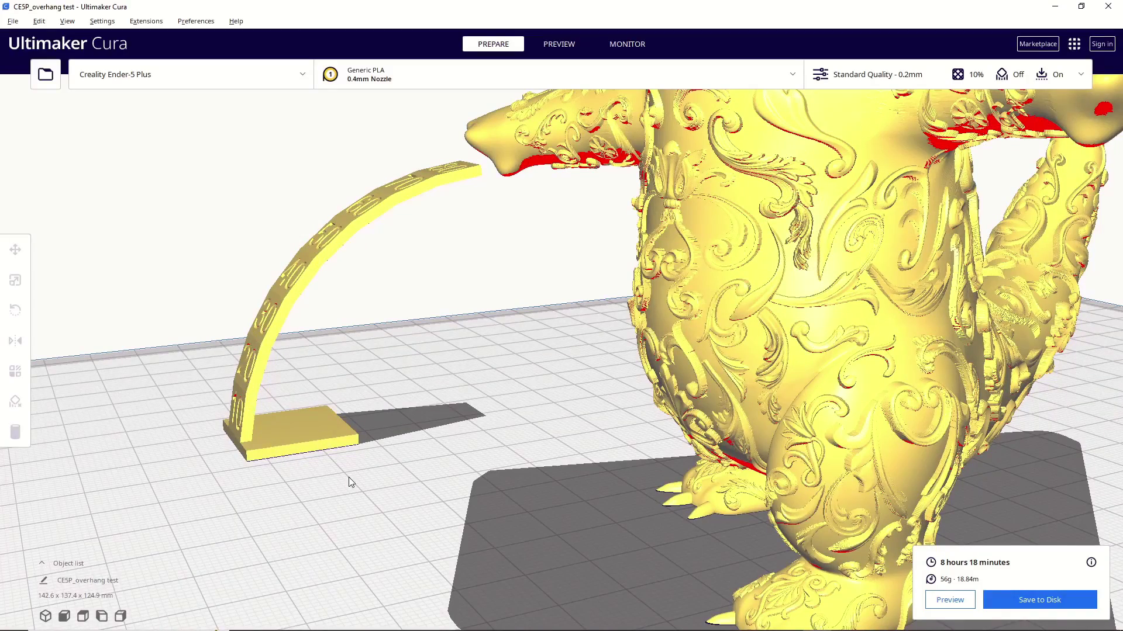
right_click_drag(349, 477, 529, 525)
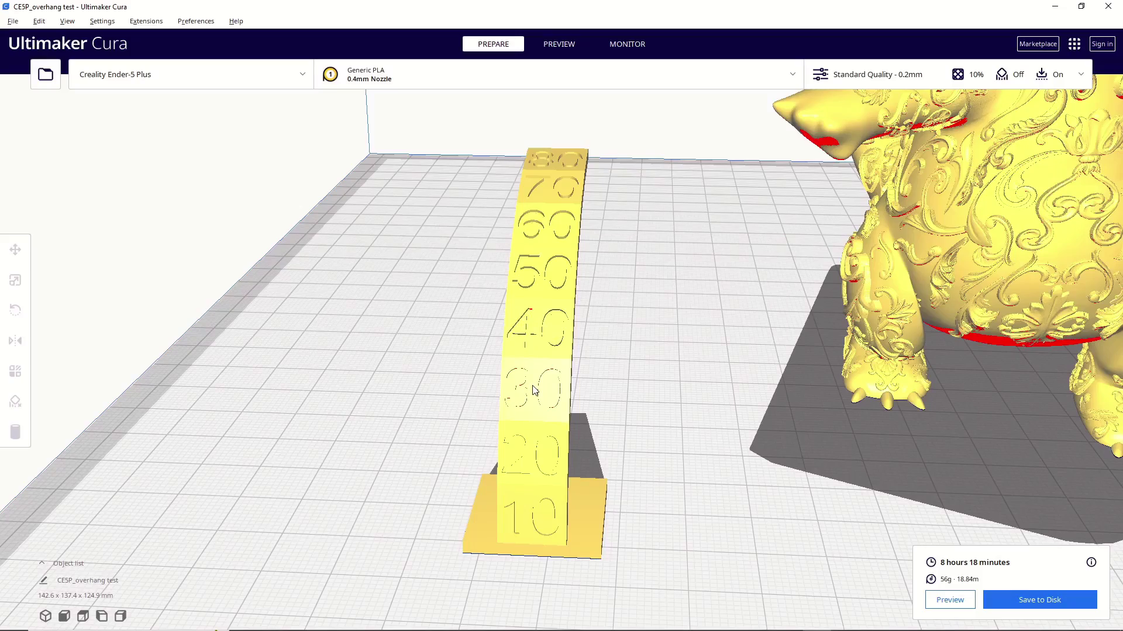
right_click_drag(498, 395, 606, 412)
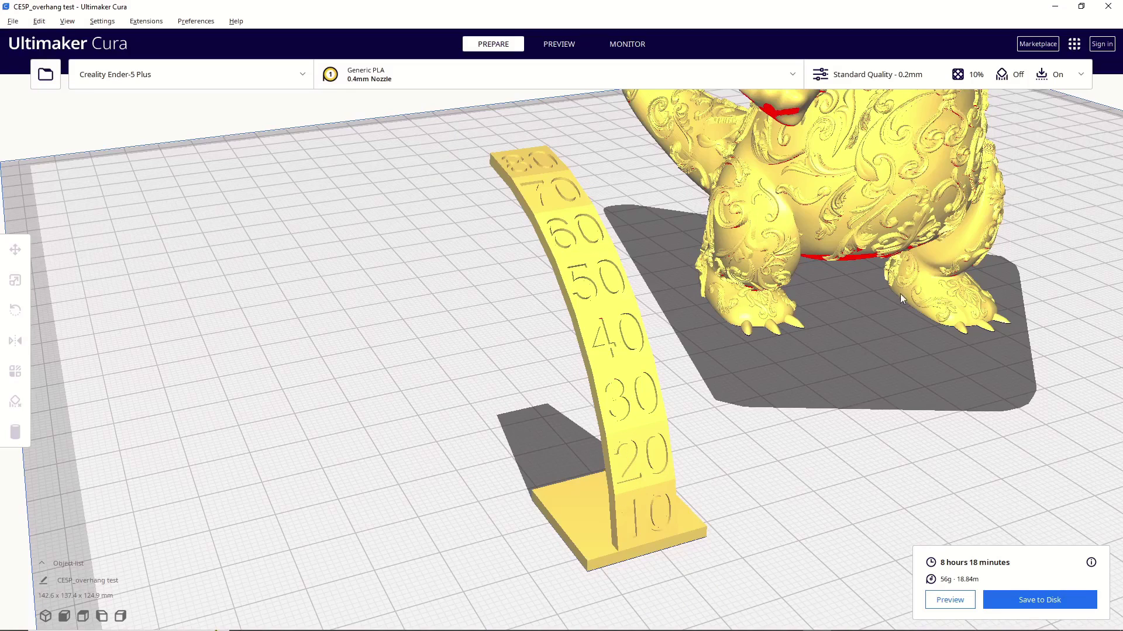
right_click_drag(725, 336, 608, 376)
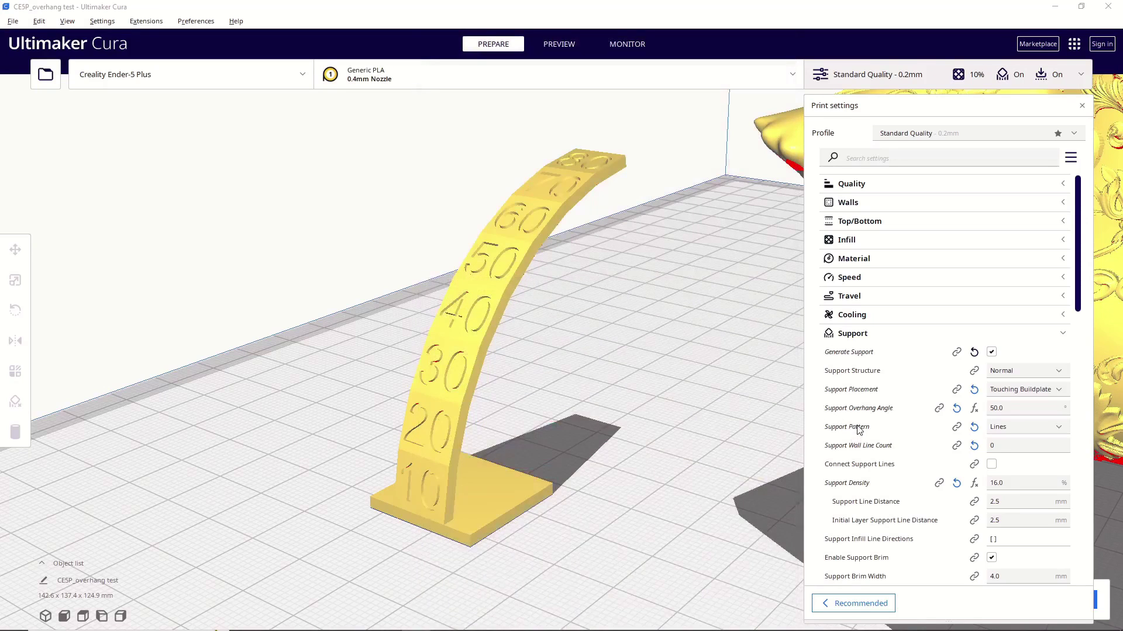
mouse_move(858, 429)
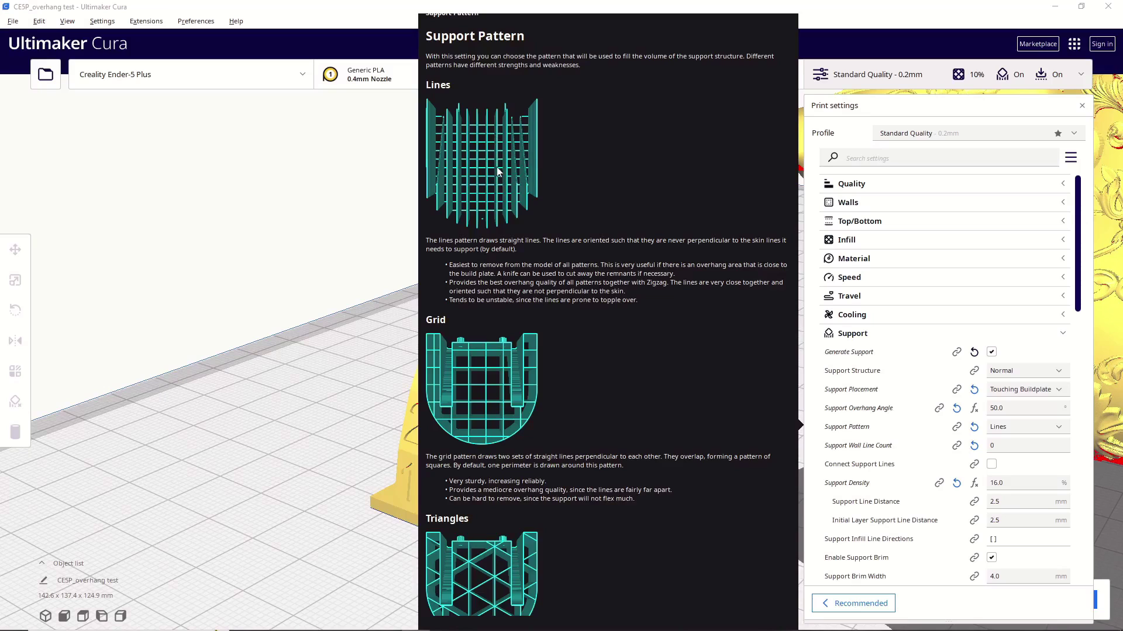
scroll(493, 170, "down", 4)
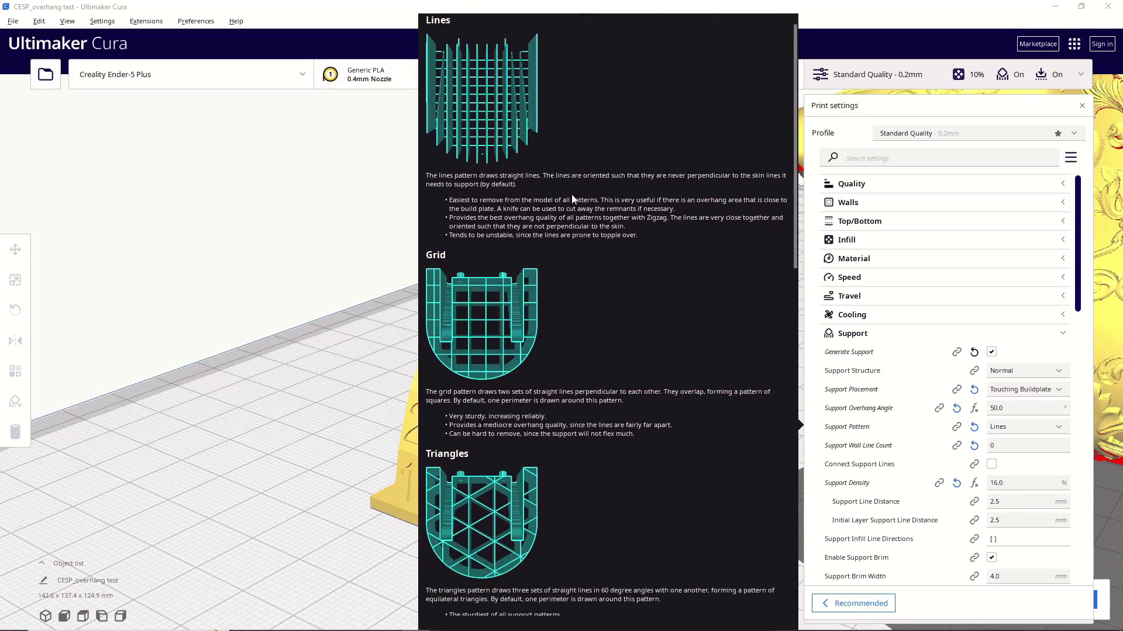
scroll(577, 209, "down", 8)
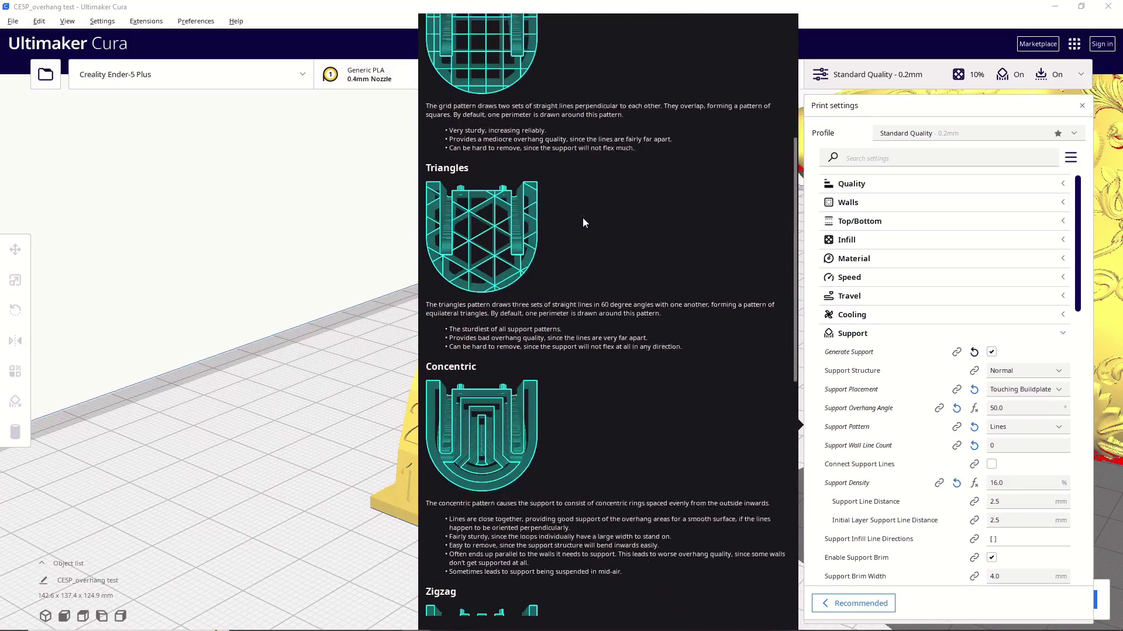
scroll(588, 227, "down", 3)
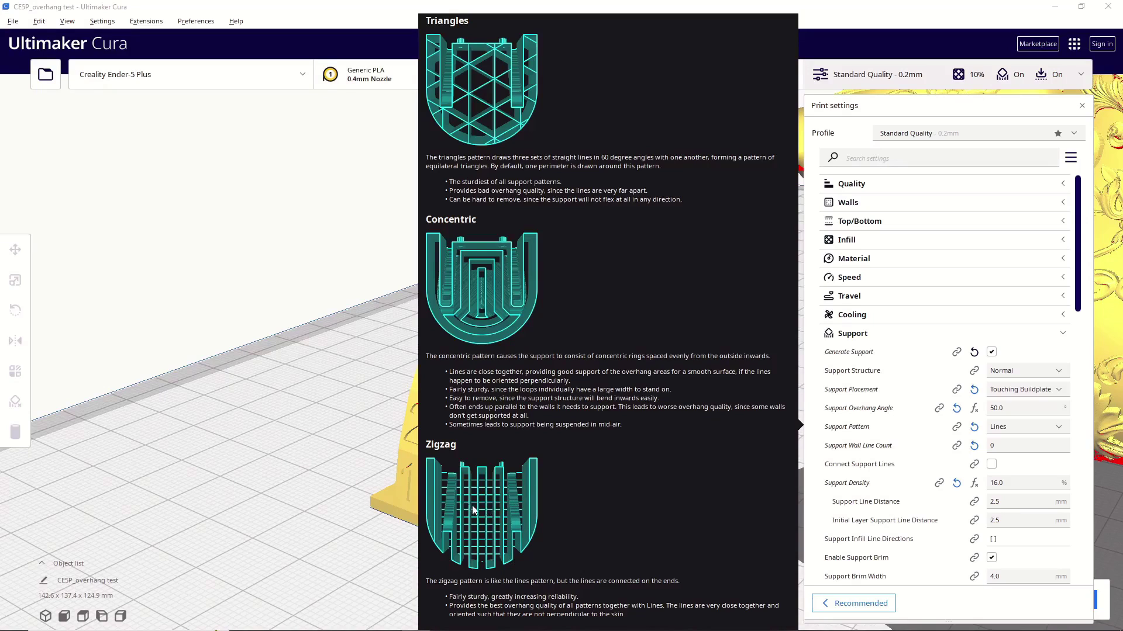
scroll(480, 506, "up", 5)
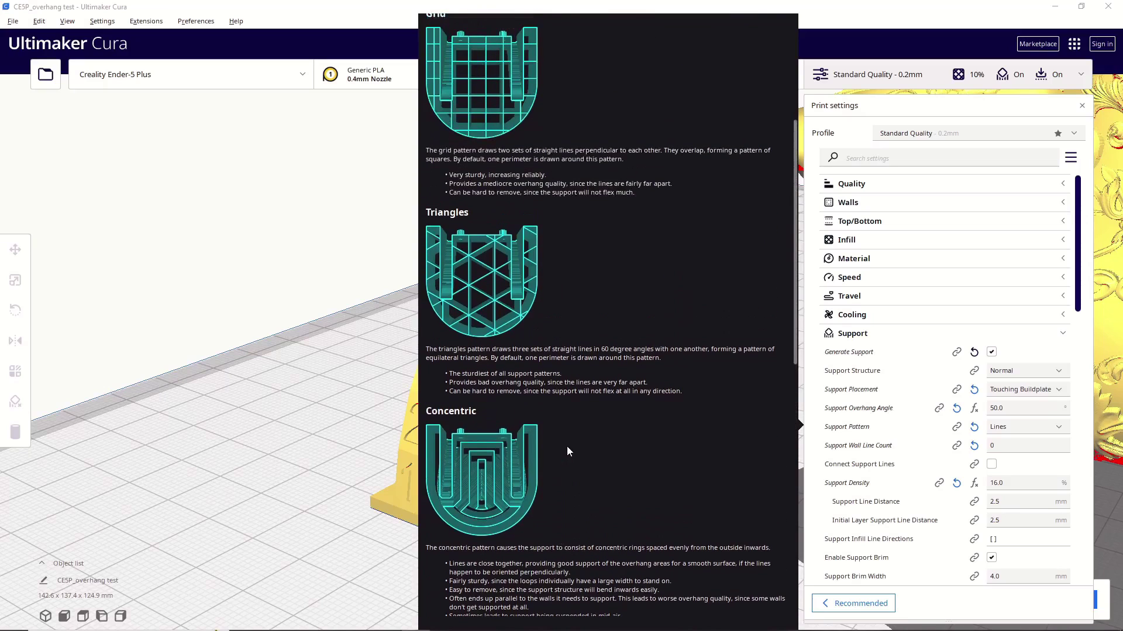
scroll(566, 445, "up", 5)
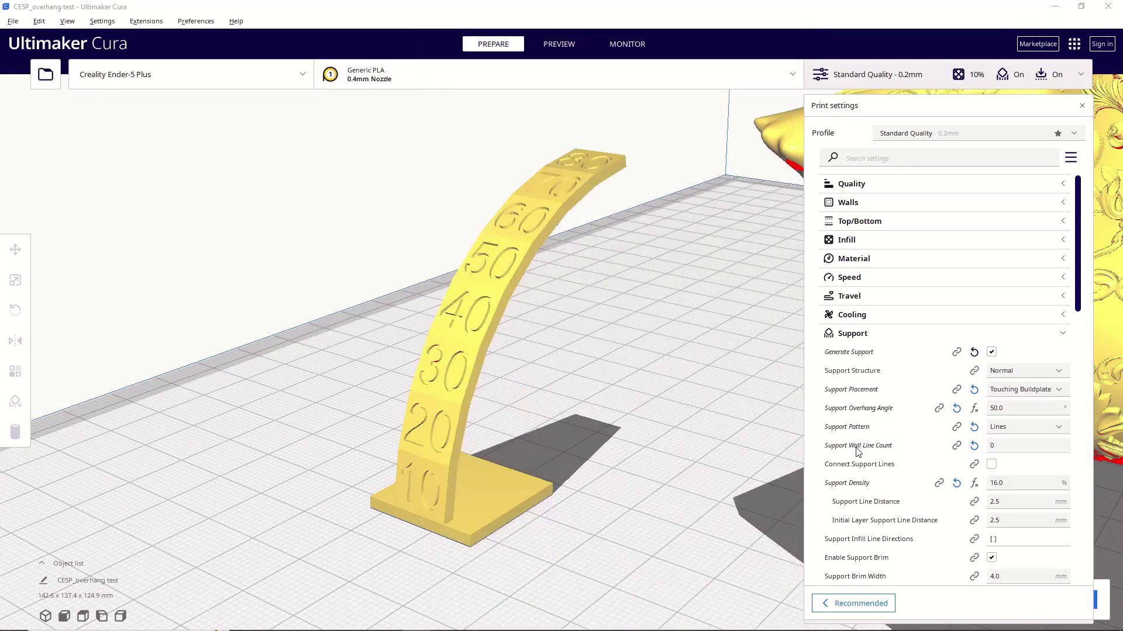
mouse_move(856, 450)
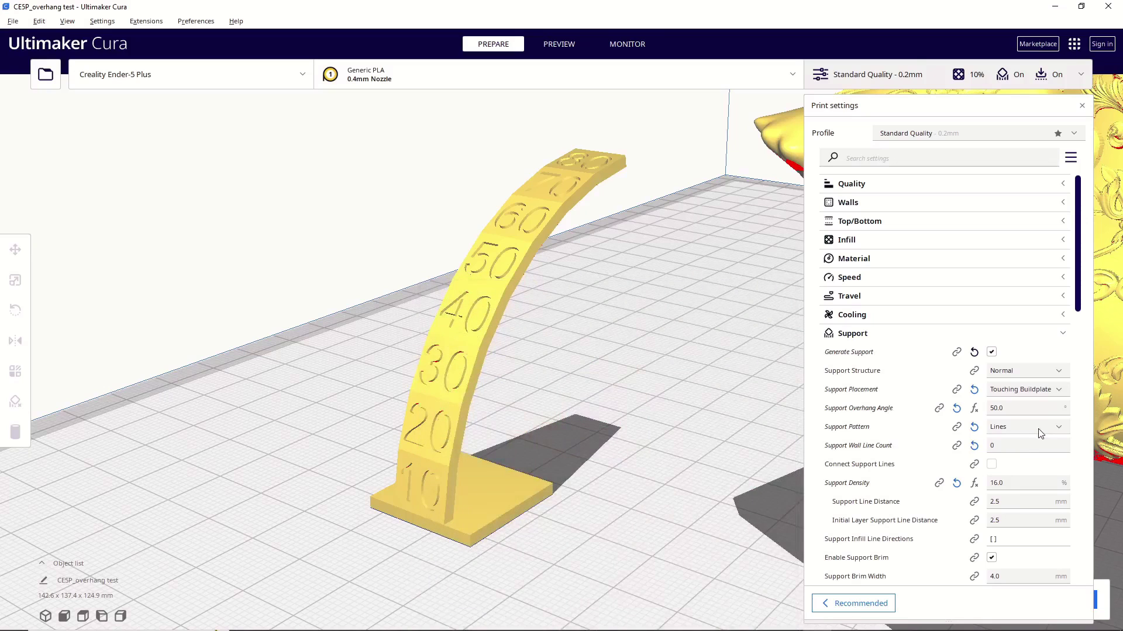
Set Support Density to 20%, giving a 2.0 mm support line distance
left_click(1024, 483)
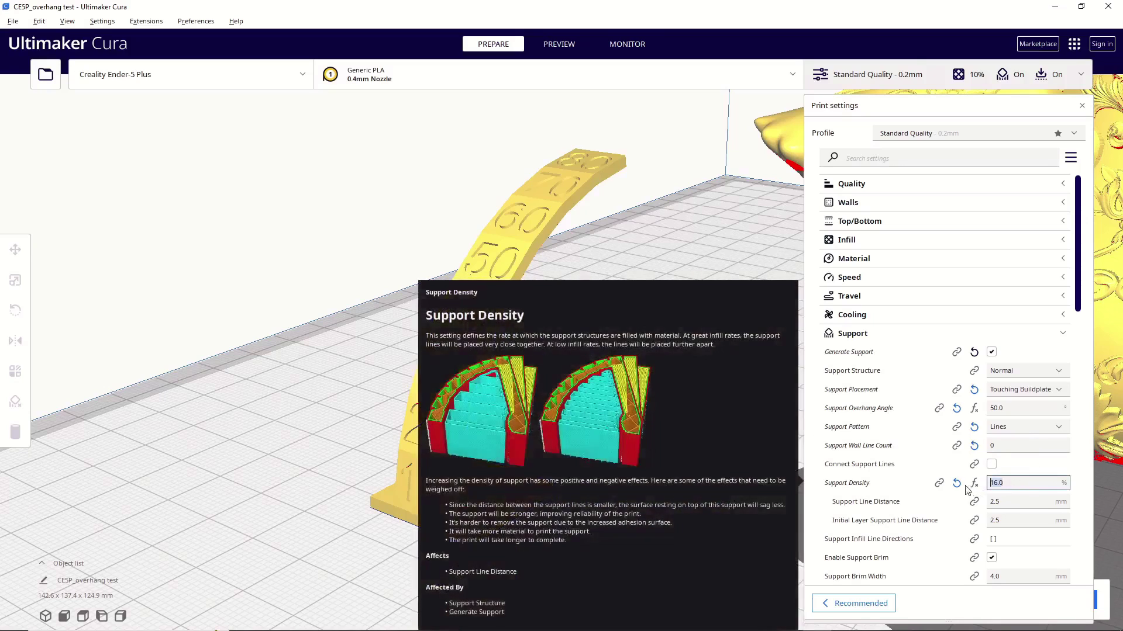
type("20")
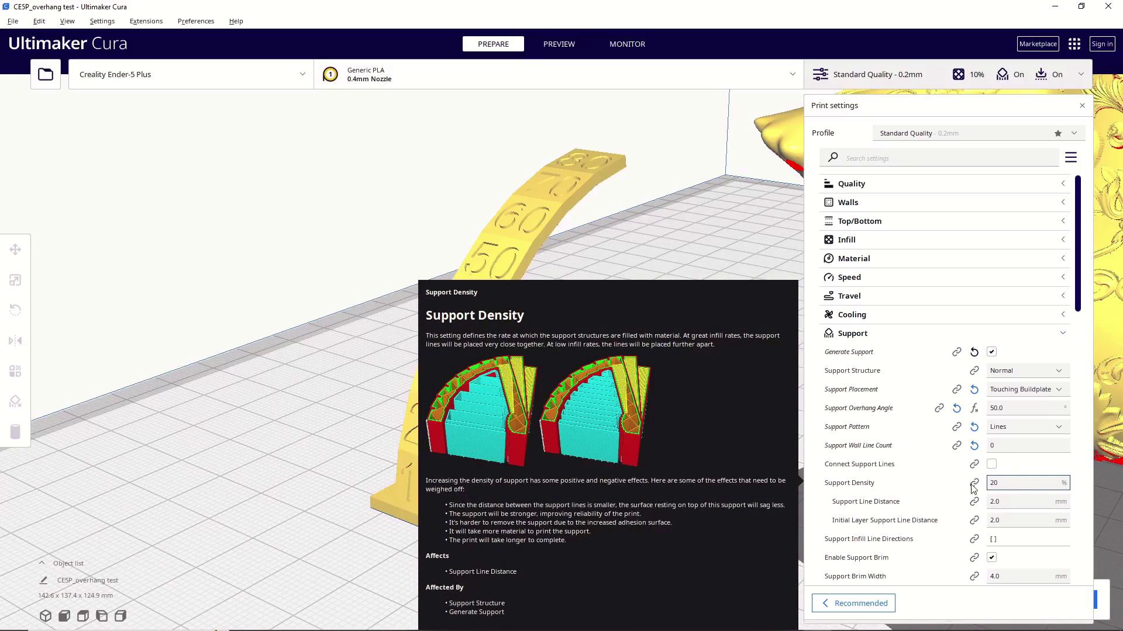
key("ctrl+a")
type("16")
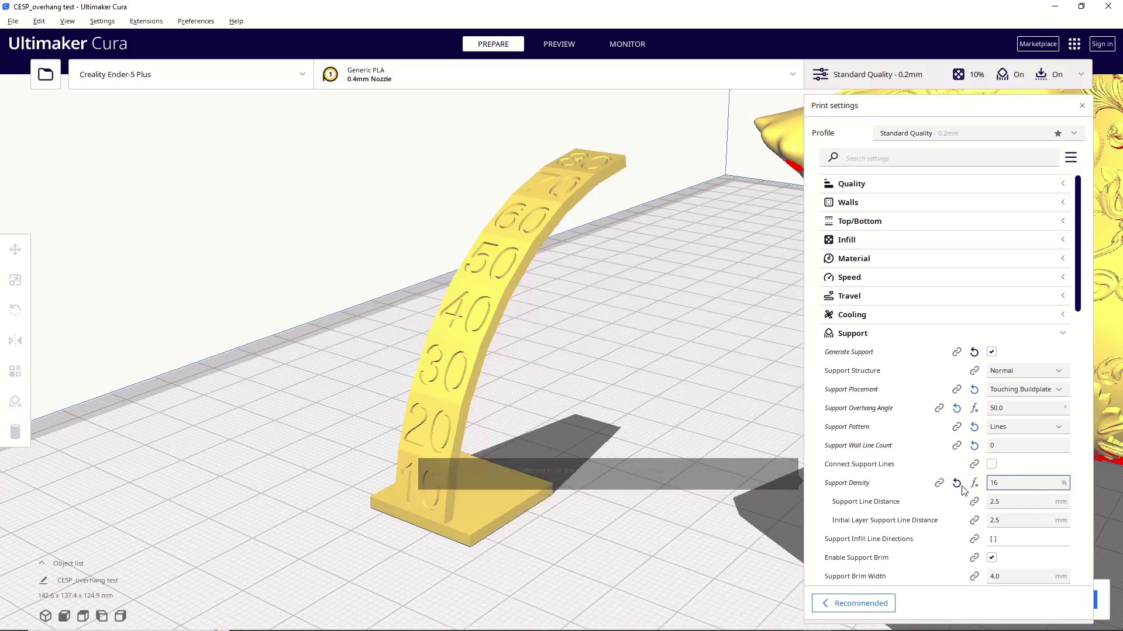
scroll(864, 427, "down", 3)
mouse_move(858, 404)
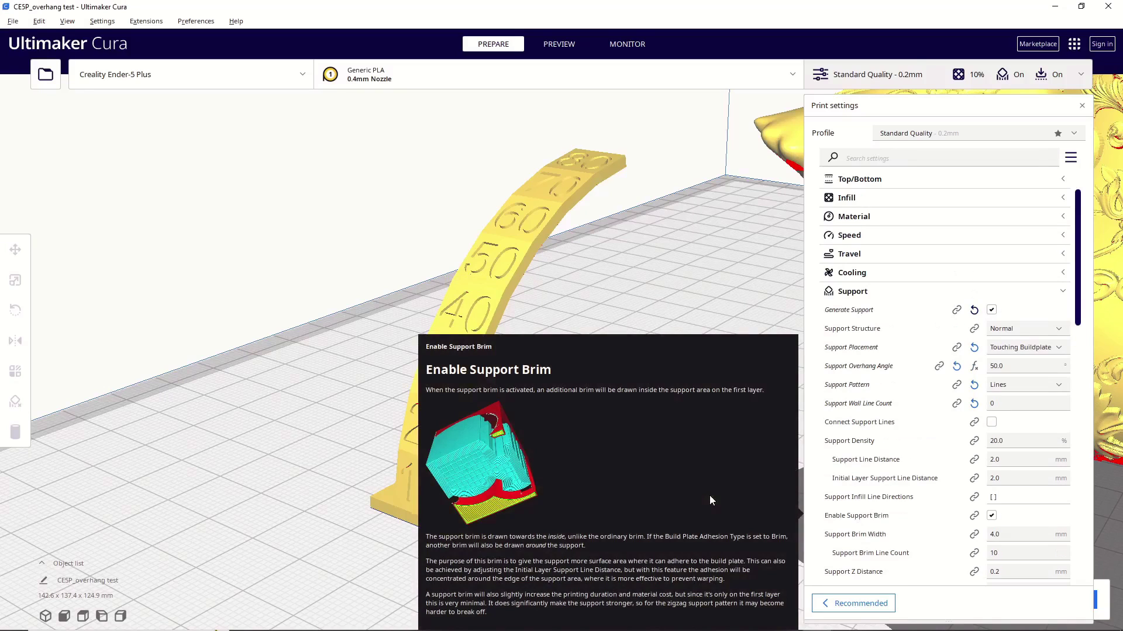
scroll(865, 445, "down", 5)
scroll(875, 409, "down", 1)
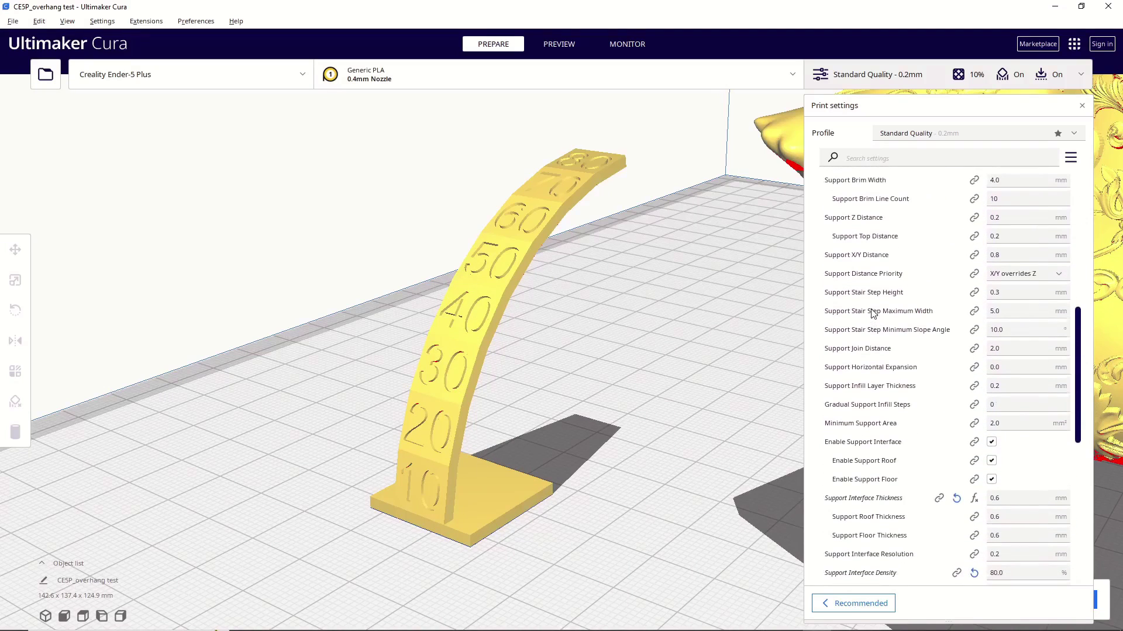
mouse_move(861, 222)
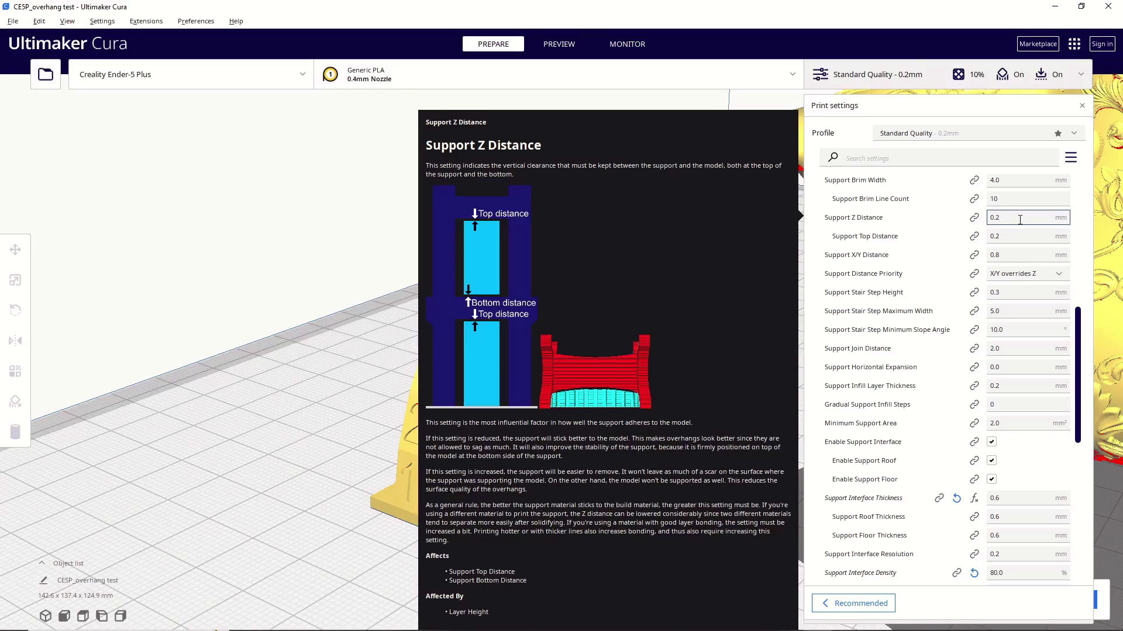
Try 0.3 mm for Support Z Distance, then revert it to 0.2 mm
key("BackSpace")
type("3")
key("BackSpace")
type("2")
scroll(889, 232, "down", 6)
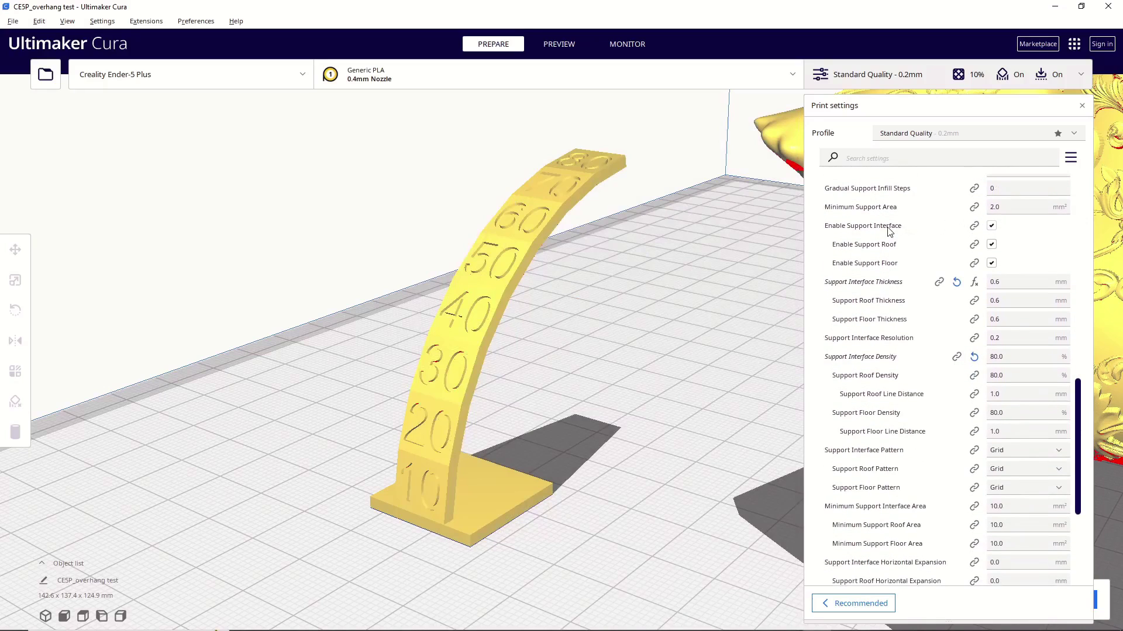
mouse_move(888, 232)
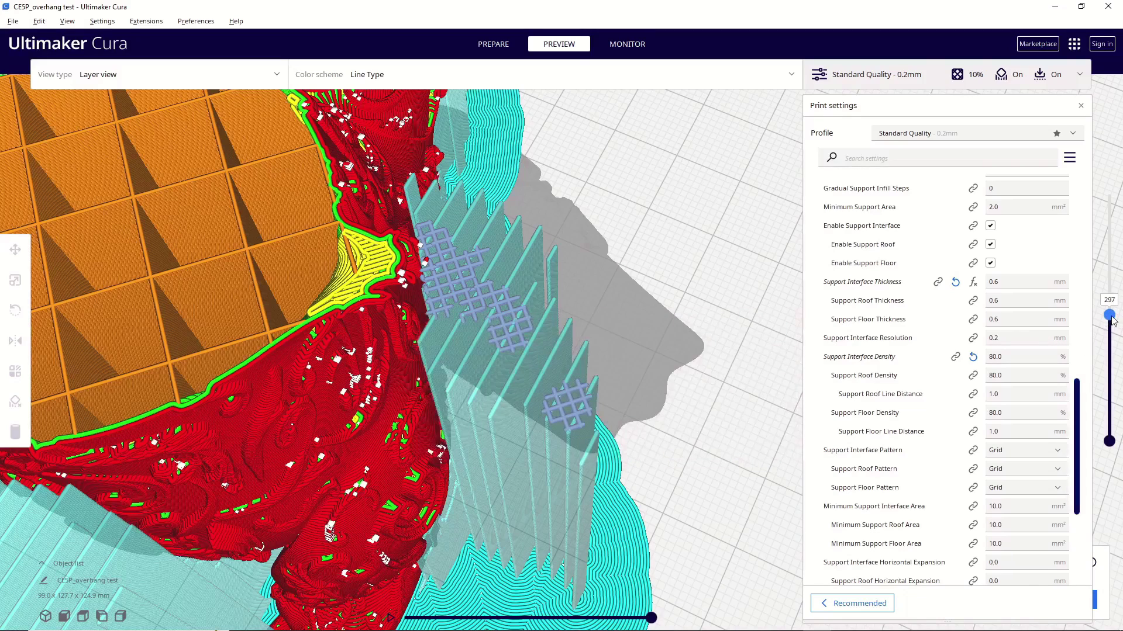
Step the layer preview to layer 309, where yellow skin lines cover the grid interface
key("Up")
key("Up")
key("Up")
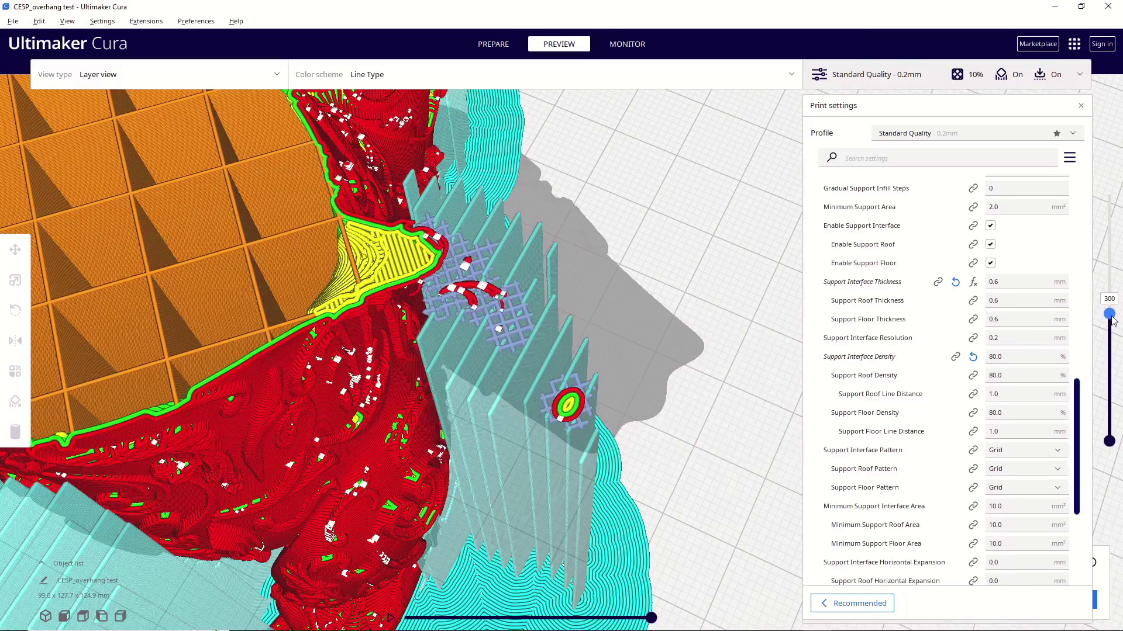
key("Up")
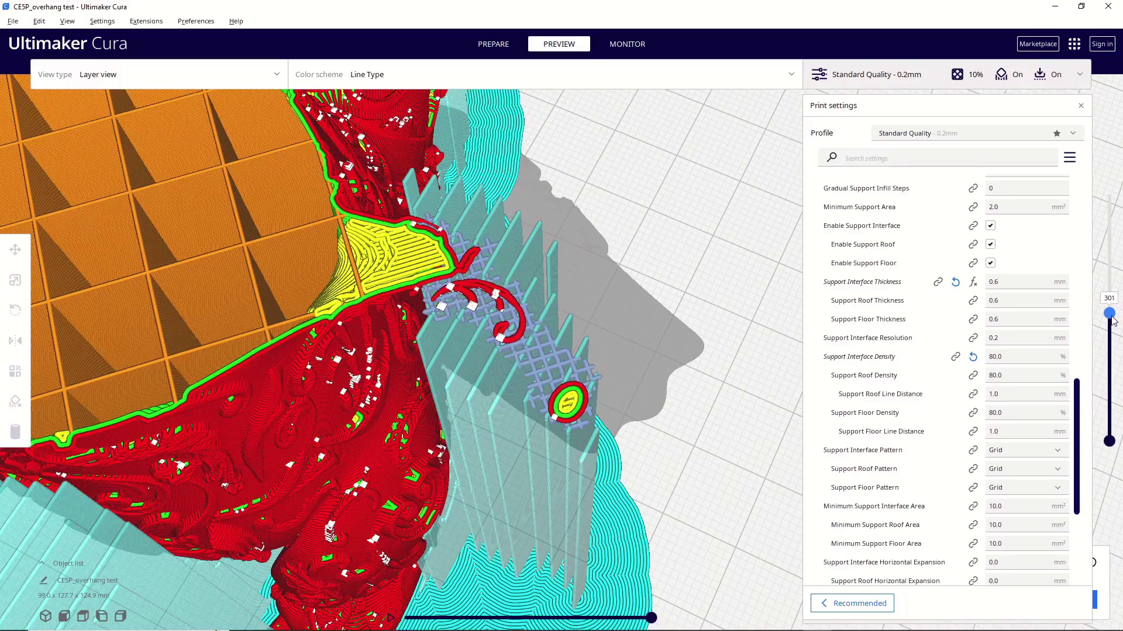
key("Up")
key("Up")
key("Up")
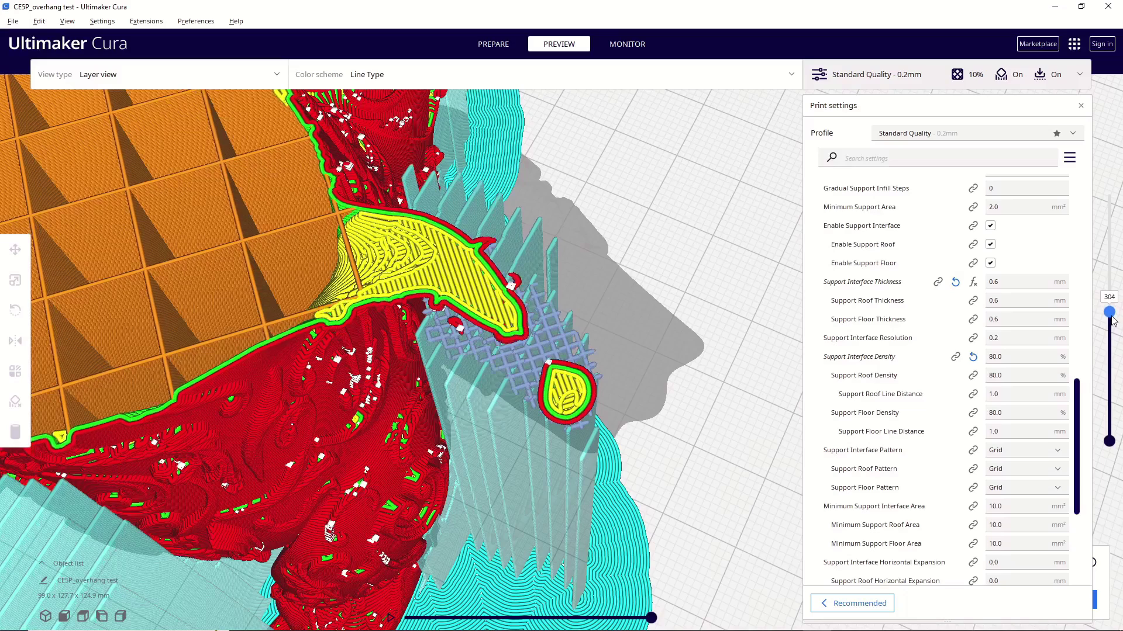
key("Up")
key("Up")
key("Up")
key("Up")
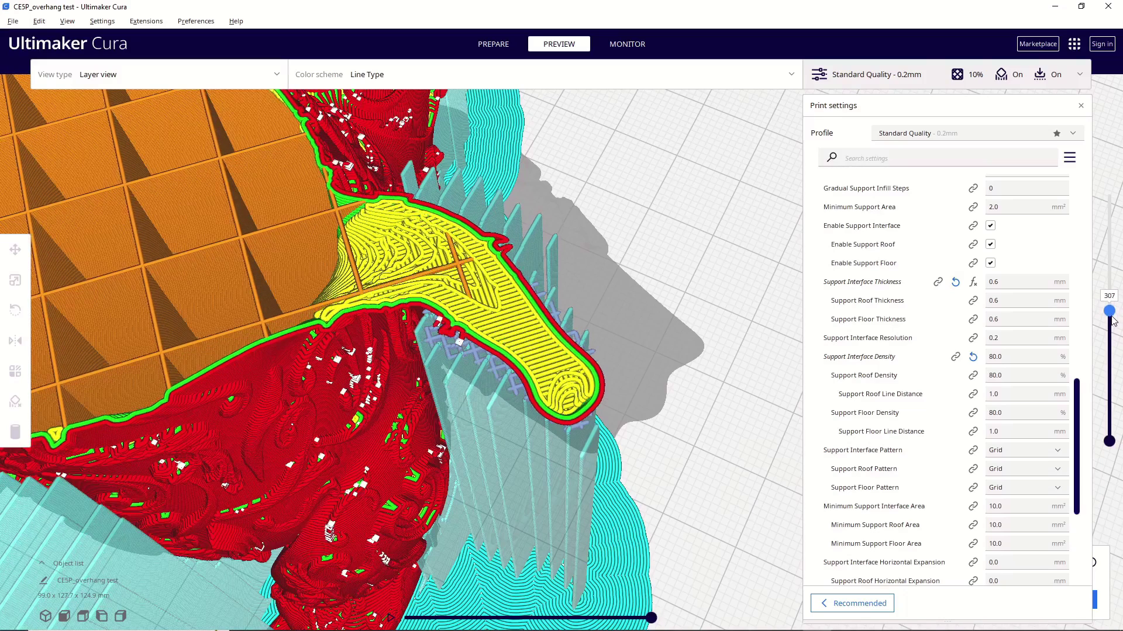
key("Up")
key("Down")
key("Down")
key("Down")
key("Down")
key("Down")
key("Down")
key("Down")
key("Down")
key("Down")
key("Down")
key("Down")
key("Down")
key("Down")
key("Down")
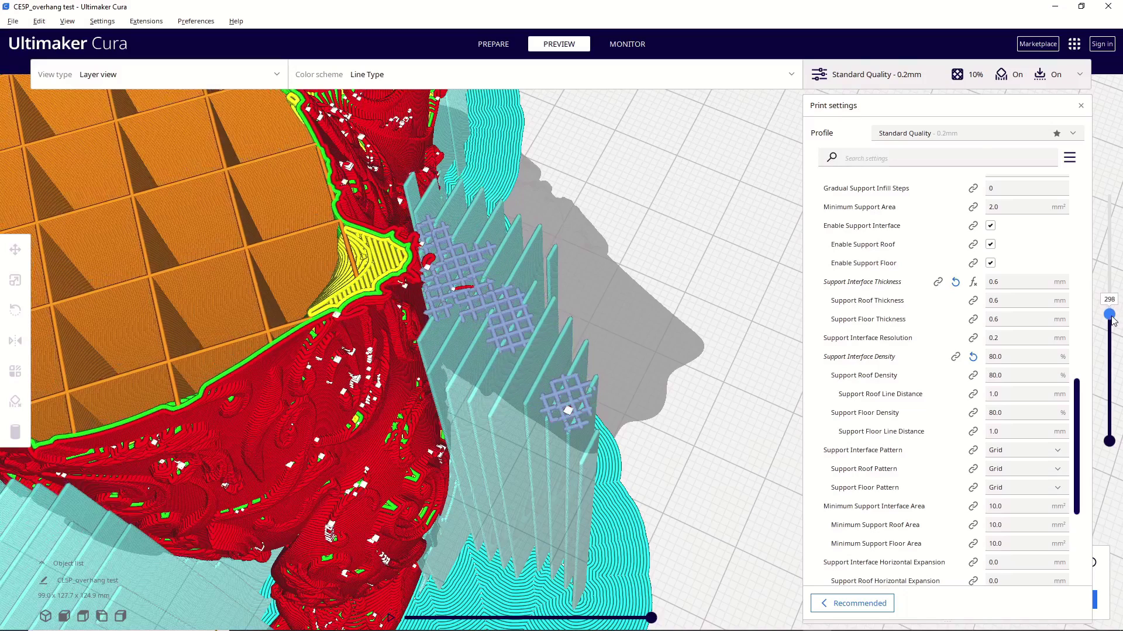
key("Up")
key("Up")
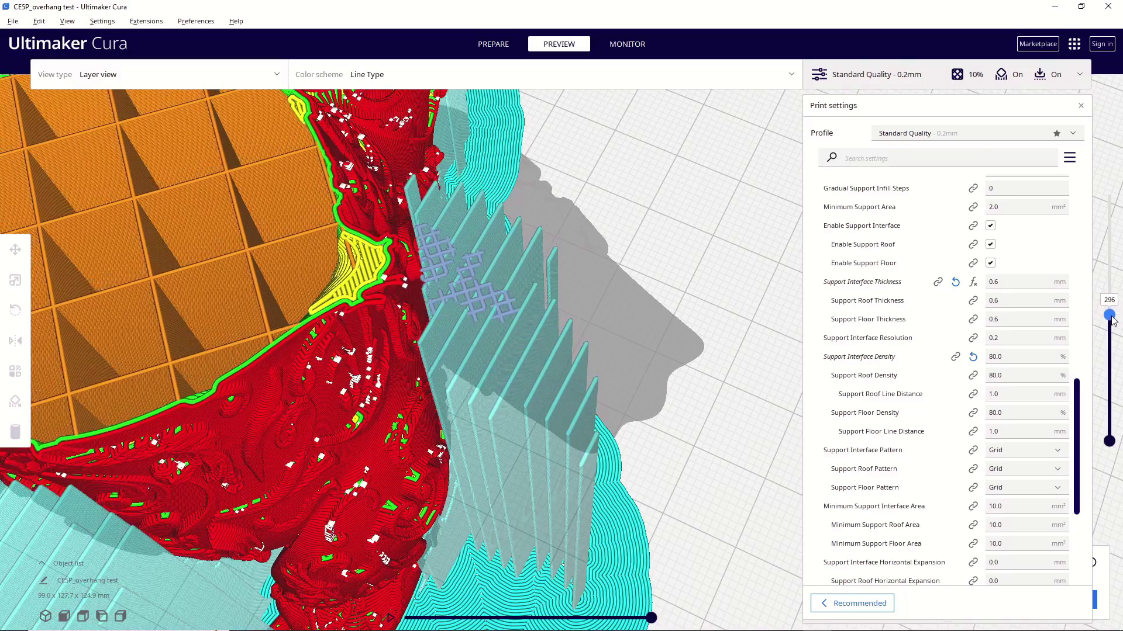
key("Up")
key("Up")
key("Up")
key("Up")
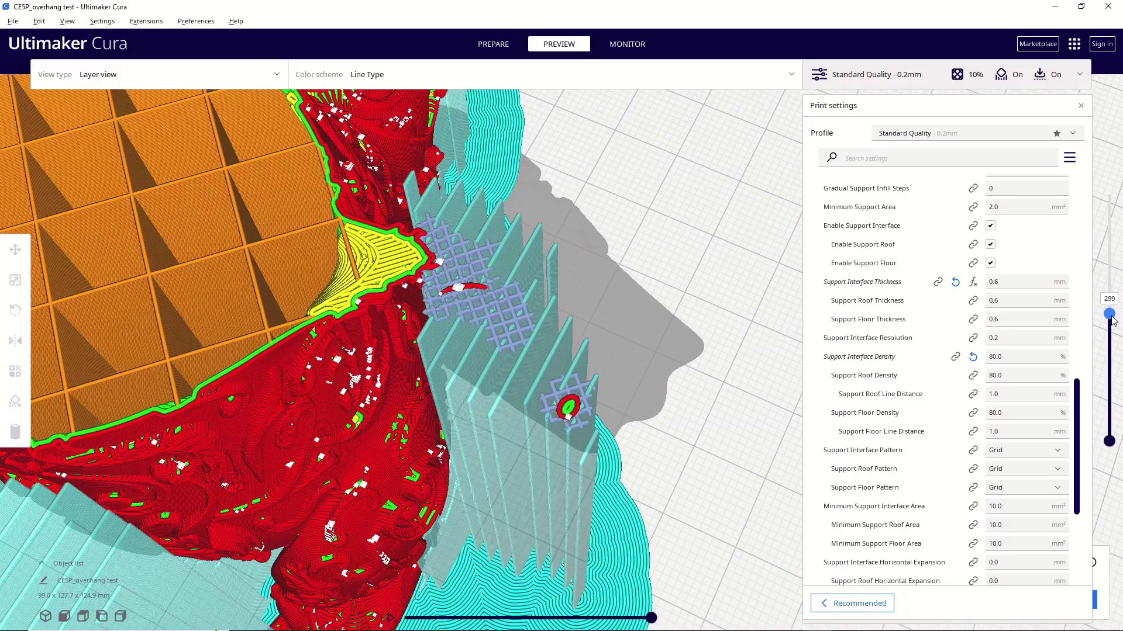
key("Up")
key("Up")
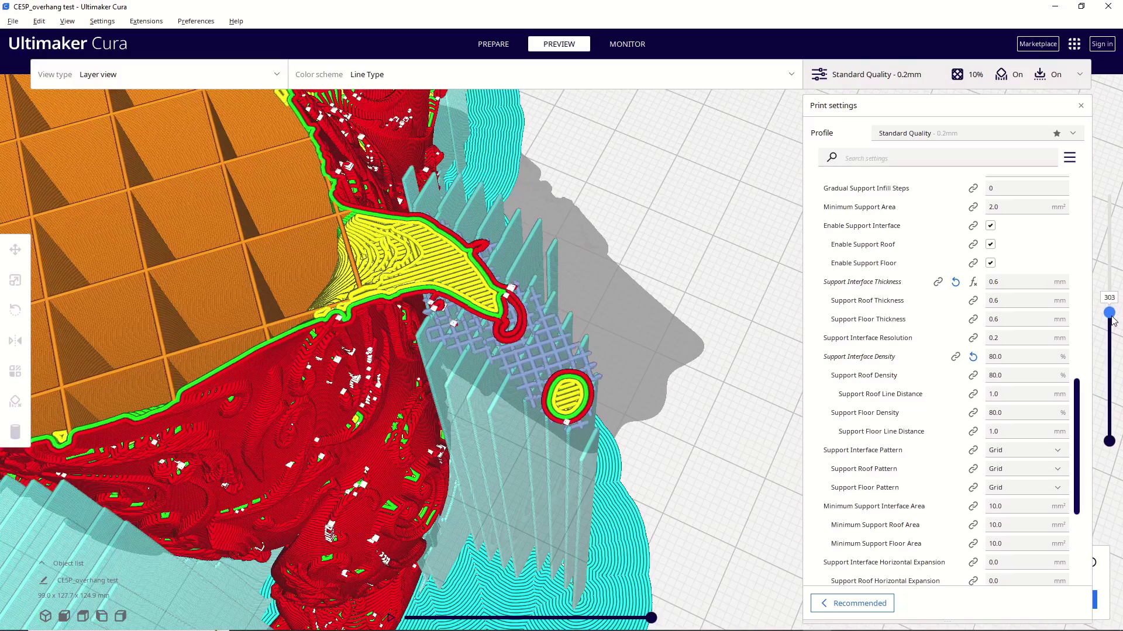
key("Up")
key("Up")
key("Up")
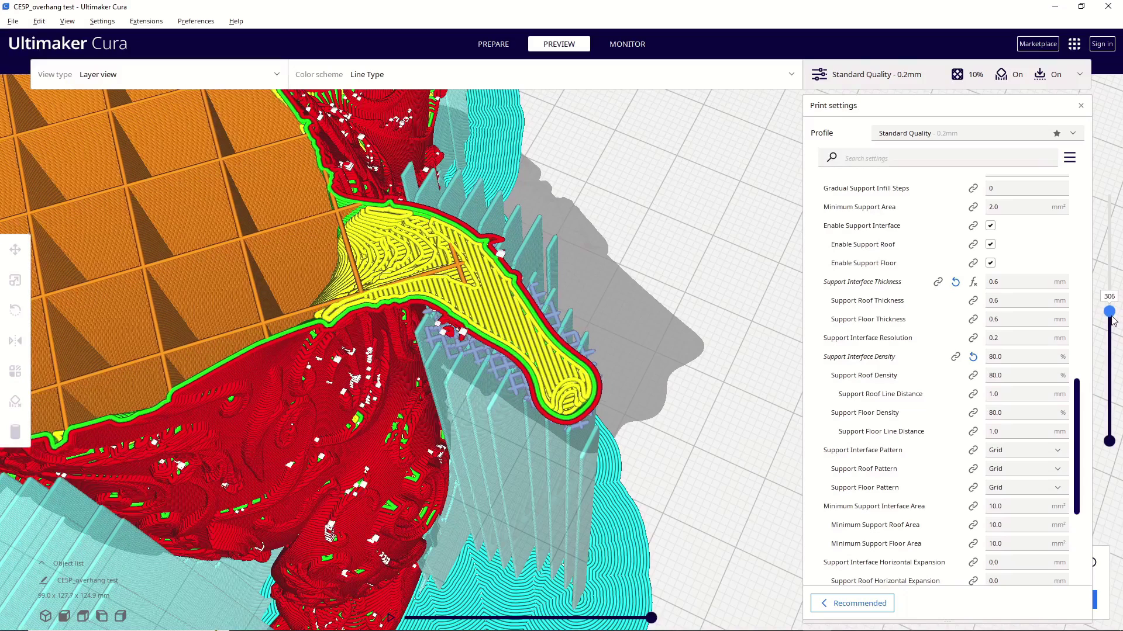
key("Up")
key("Up")
key("Up")
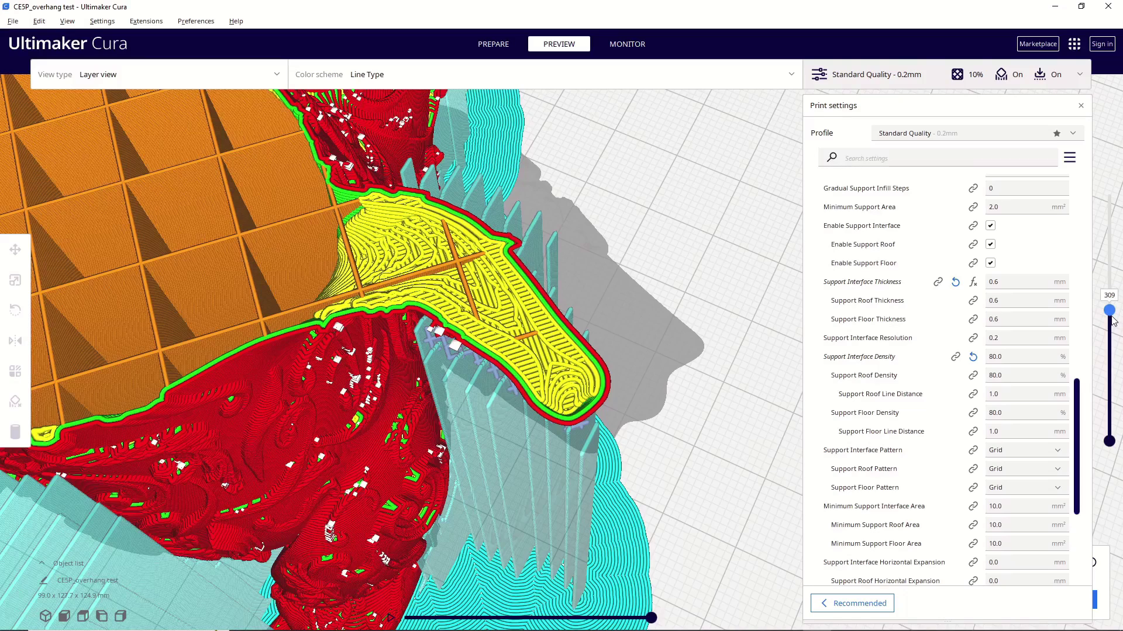
Set Support Interface Thickness to 0.8 mm and Support Interface Density to 90%
left_click(1001, 281)
key("BackSpace")
type("8")
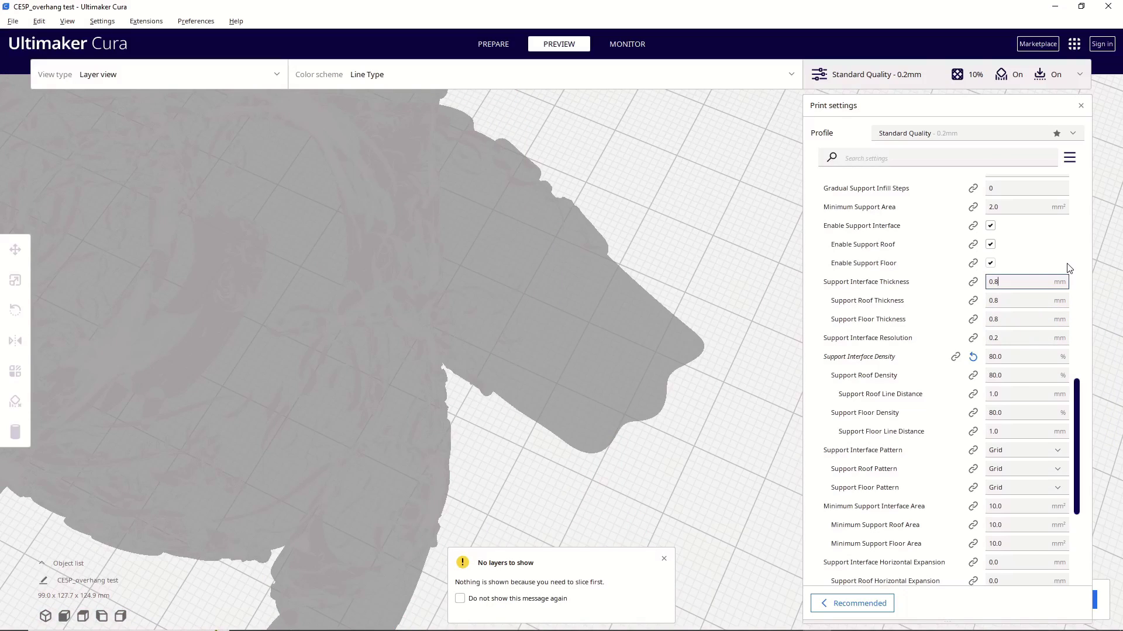
left_click(1013, 356)
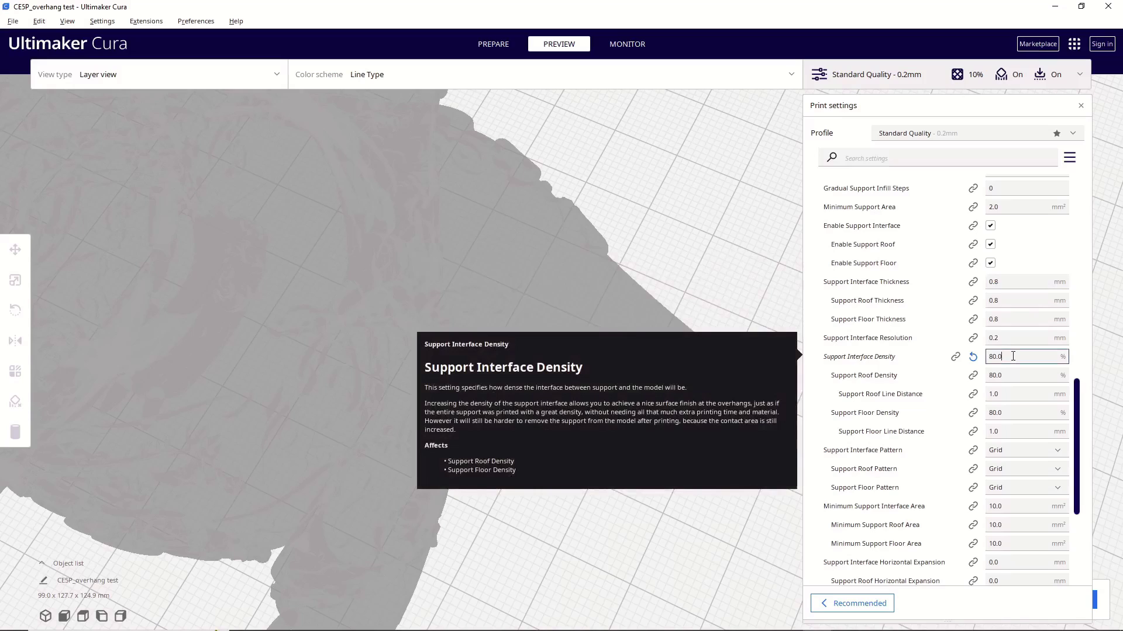
key("ctrl+a")
type("90")
Keep Grid as the support interface pattern
left_click(1016, 450)
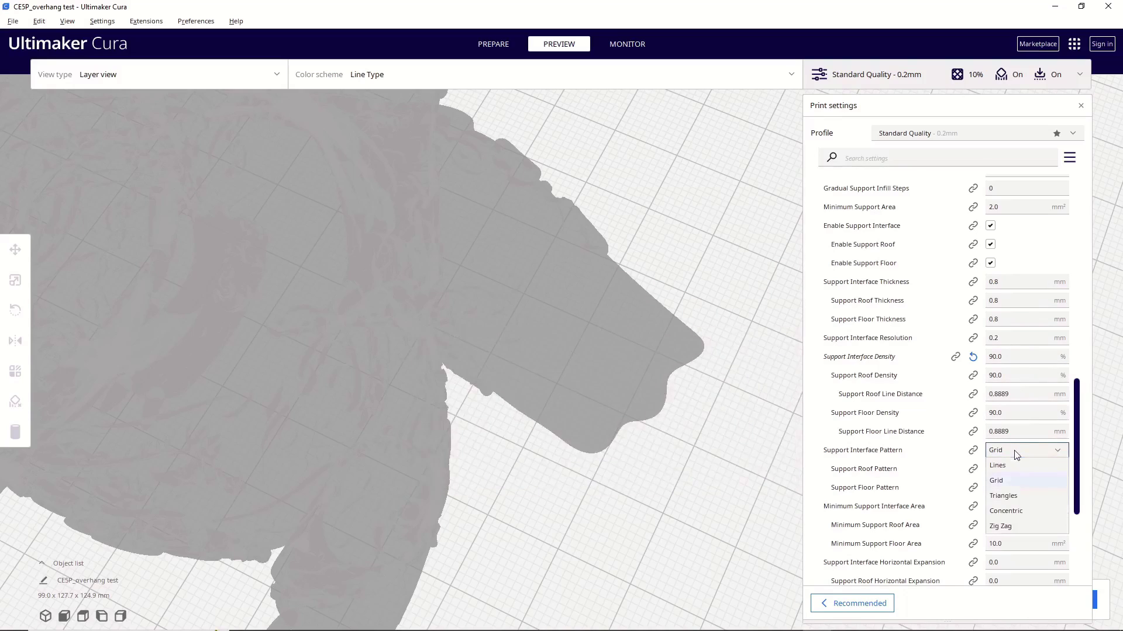
left_click(1002, 481)
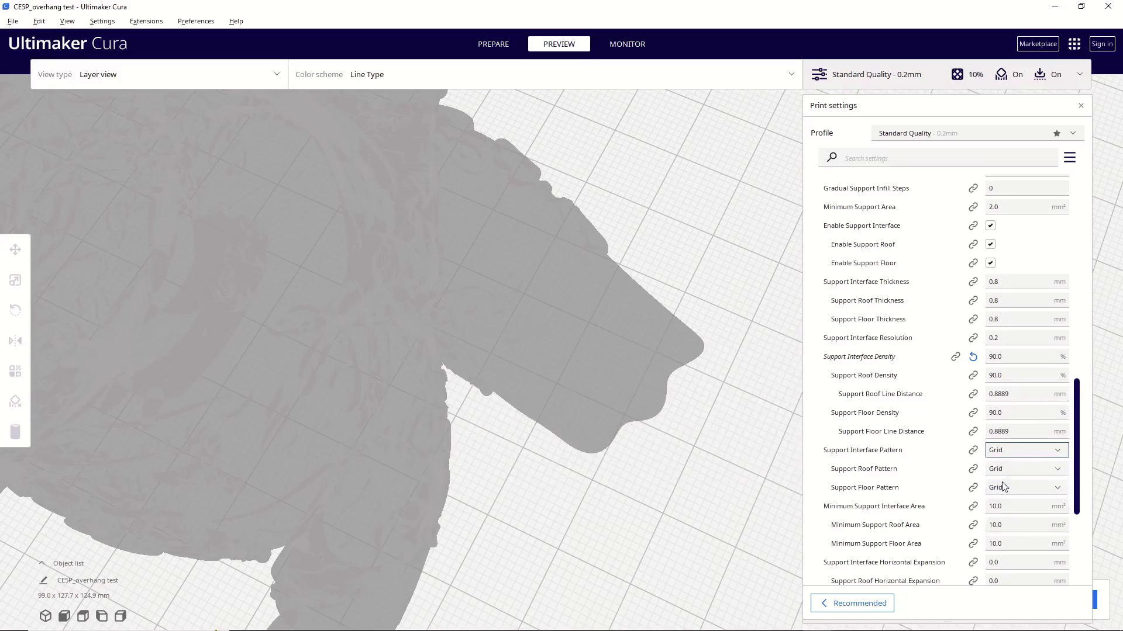
left_click(1016, 454)
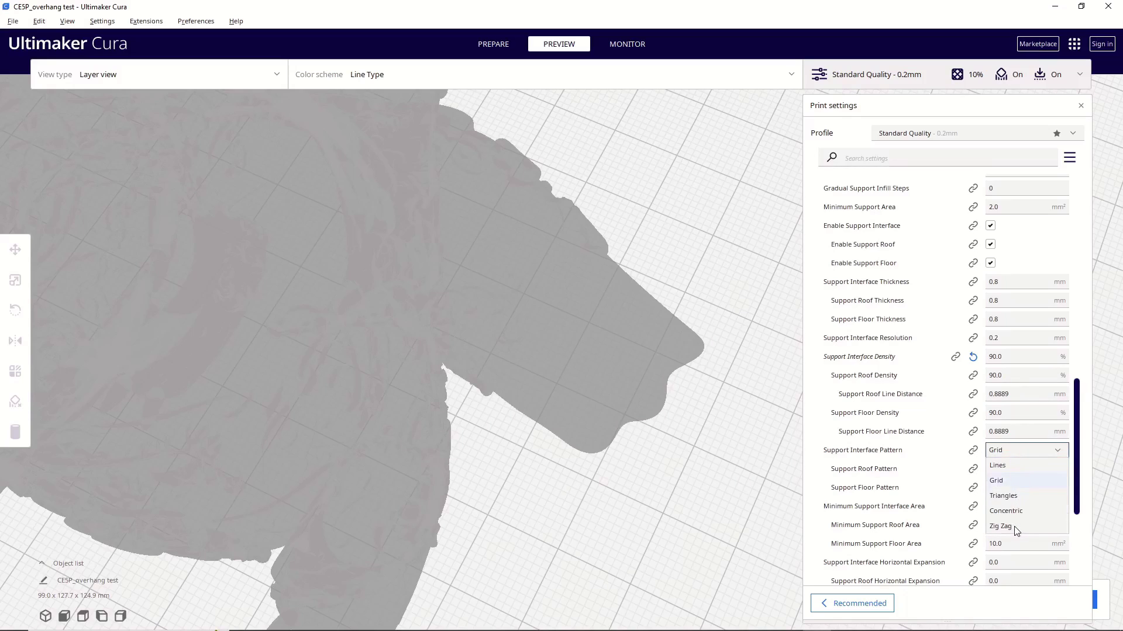
left_click(1014, 482)
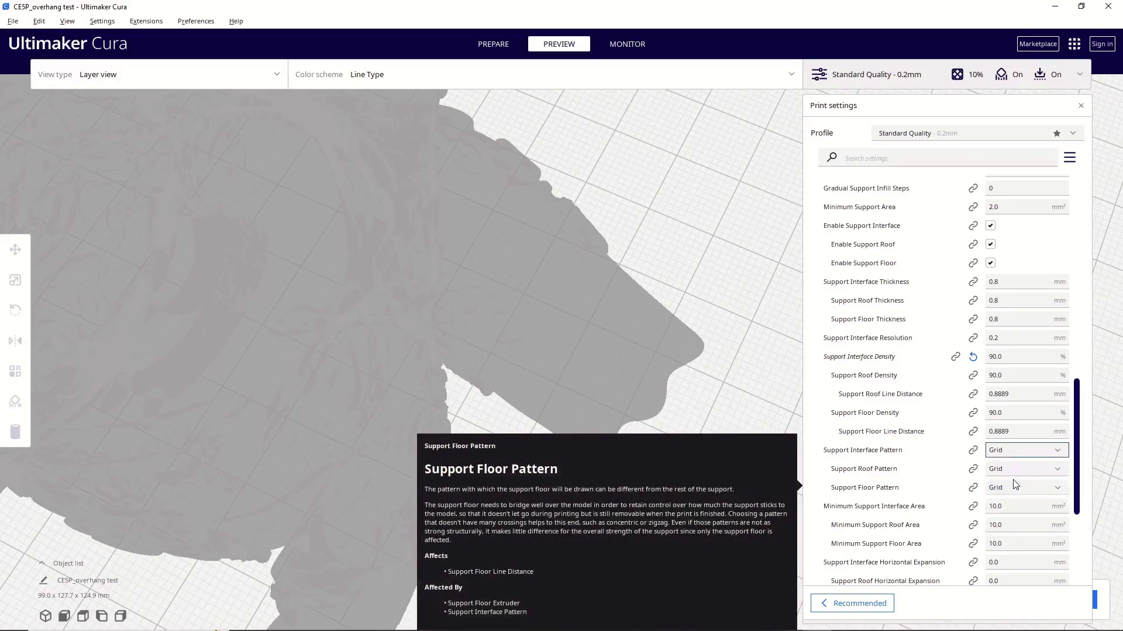
scroll(1015, 484, "down", 9)
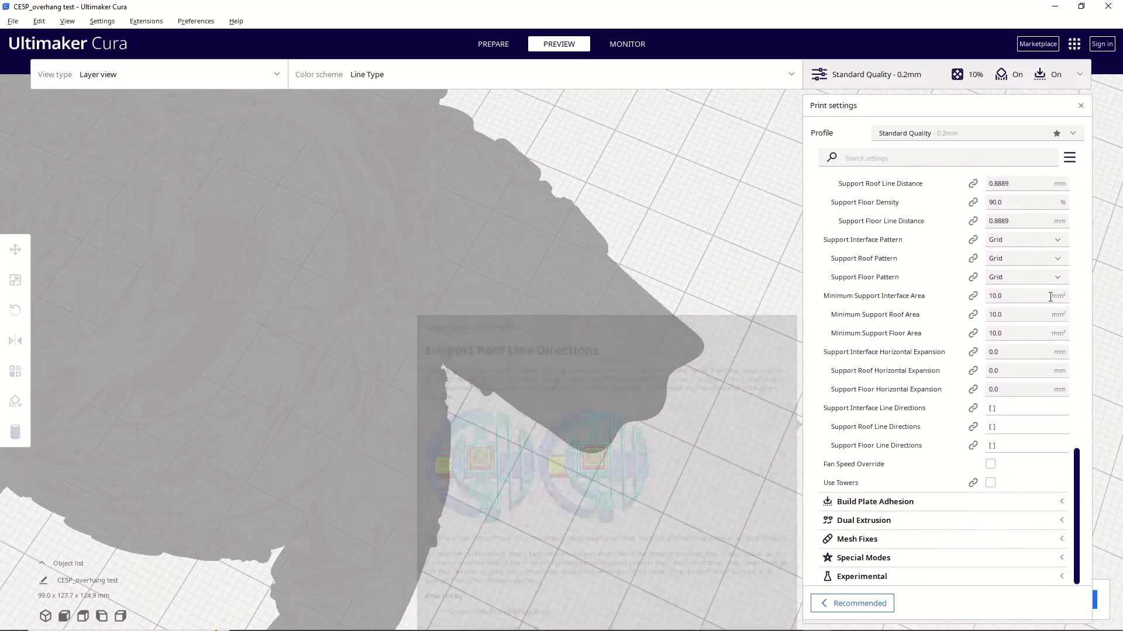
scroll(1038, 456, "up", 2)
scroll(1039, 456, "up", 20)
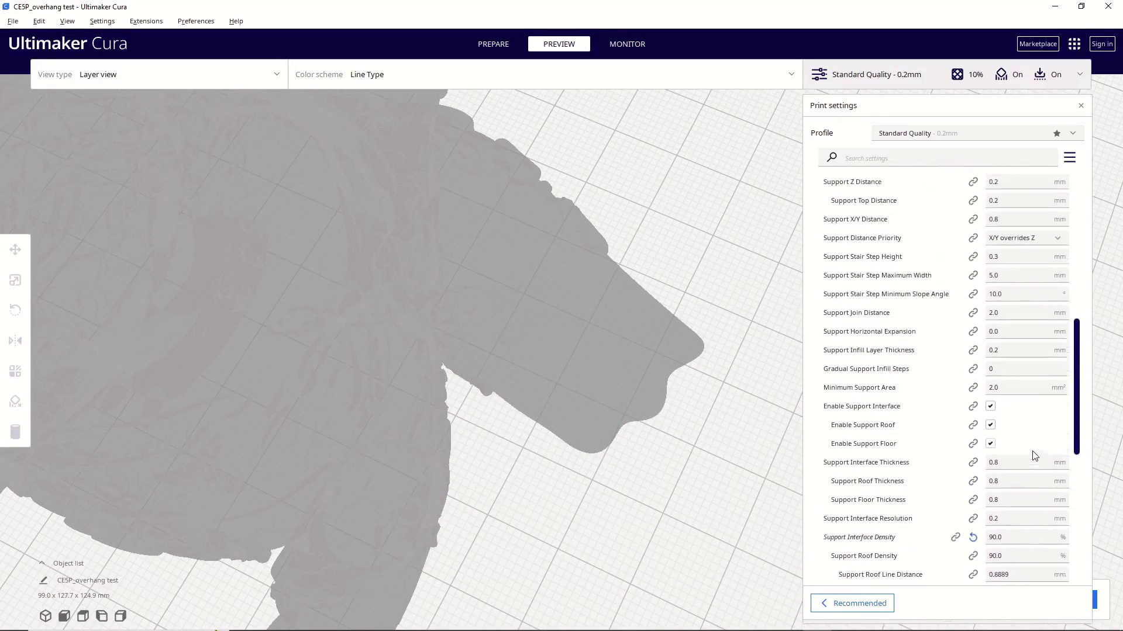
scroll(1032, 456, "up", 7)
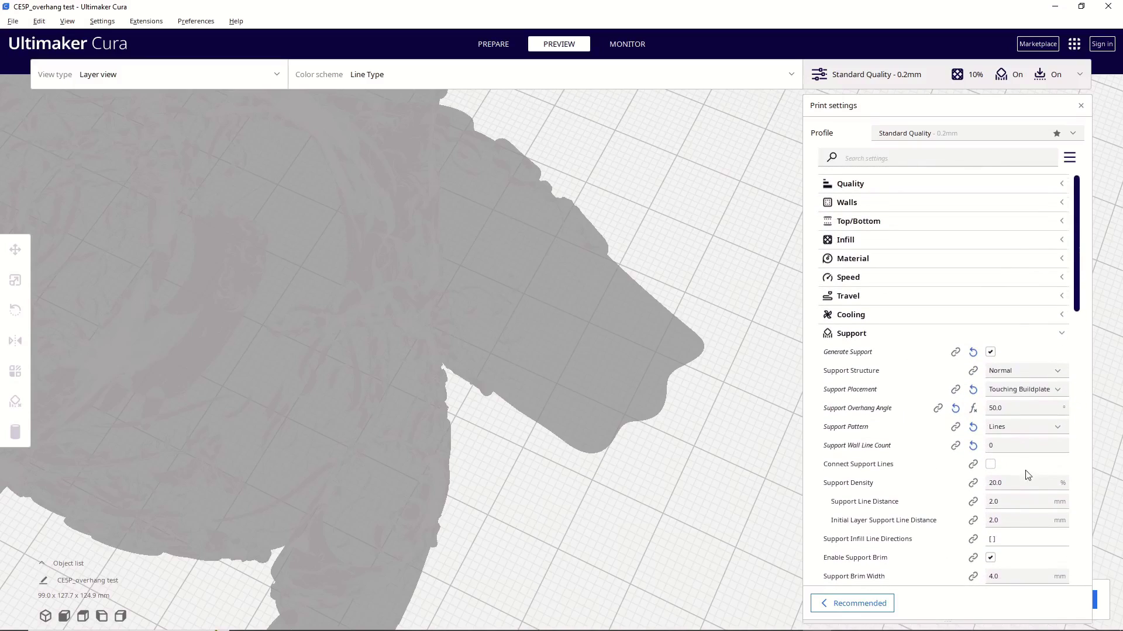
Collapse the Support settings and expand Build Plate Adhesion to confirm Brim adhesion
left_click(1062, 334)
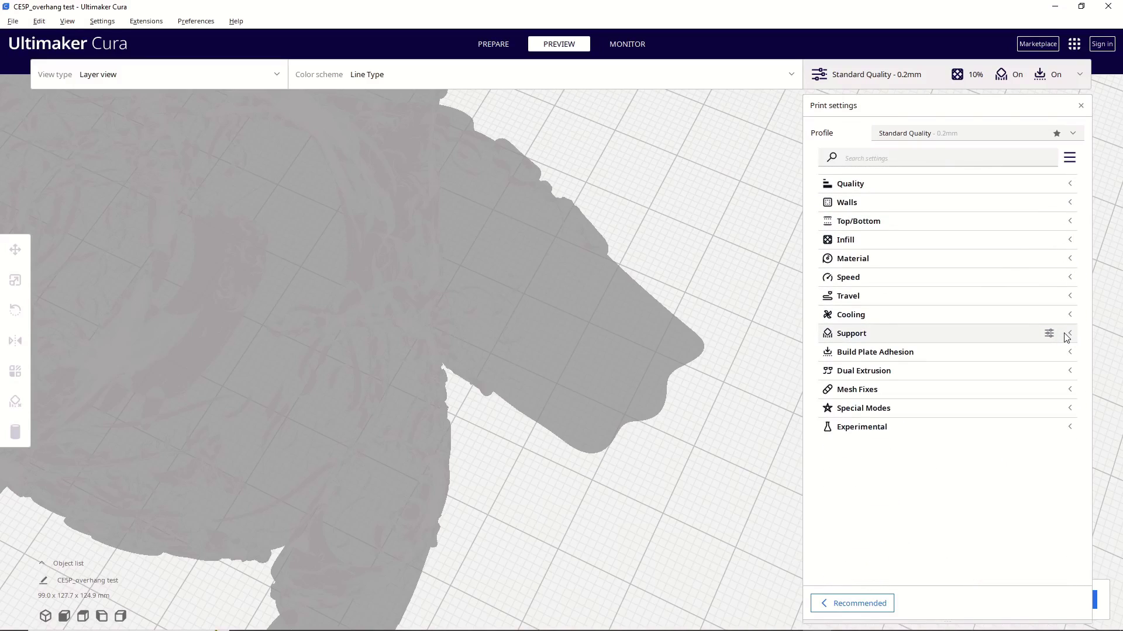
left_click(1069, 353)
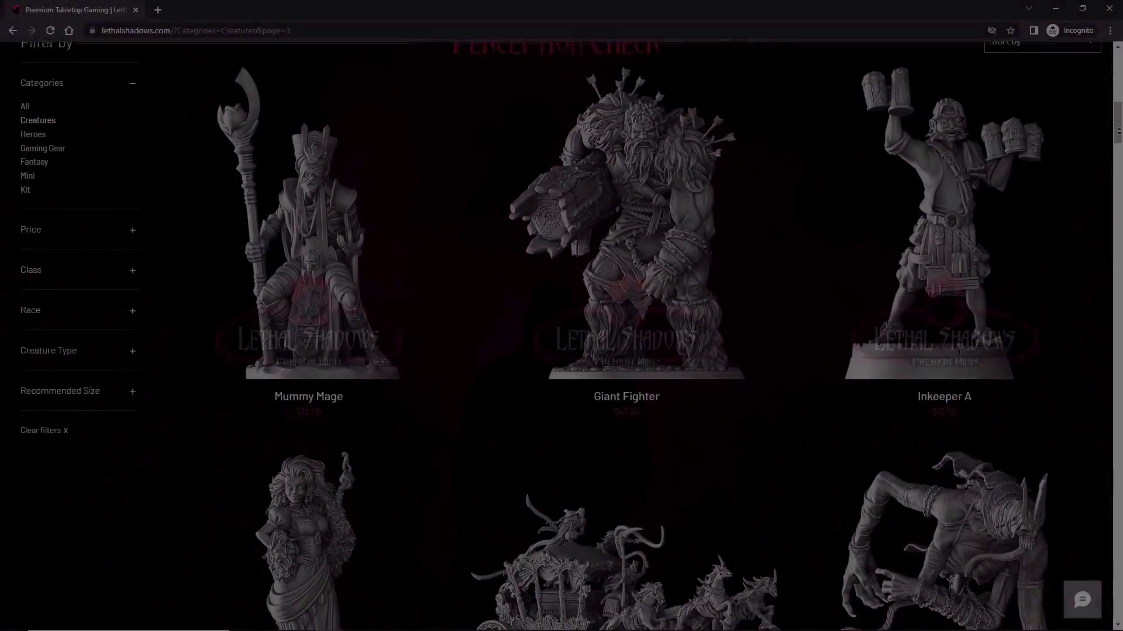
Scroll down the Lethal Shadows Creatures listing, then the Gaming Gear dice and sticker page
scroll(798, 275, "down", 3)
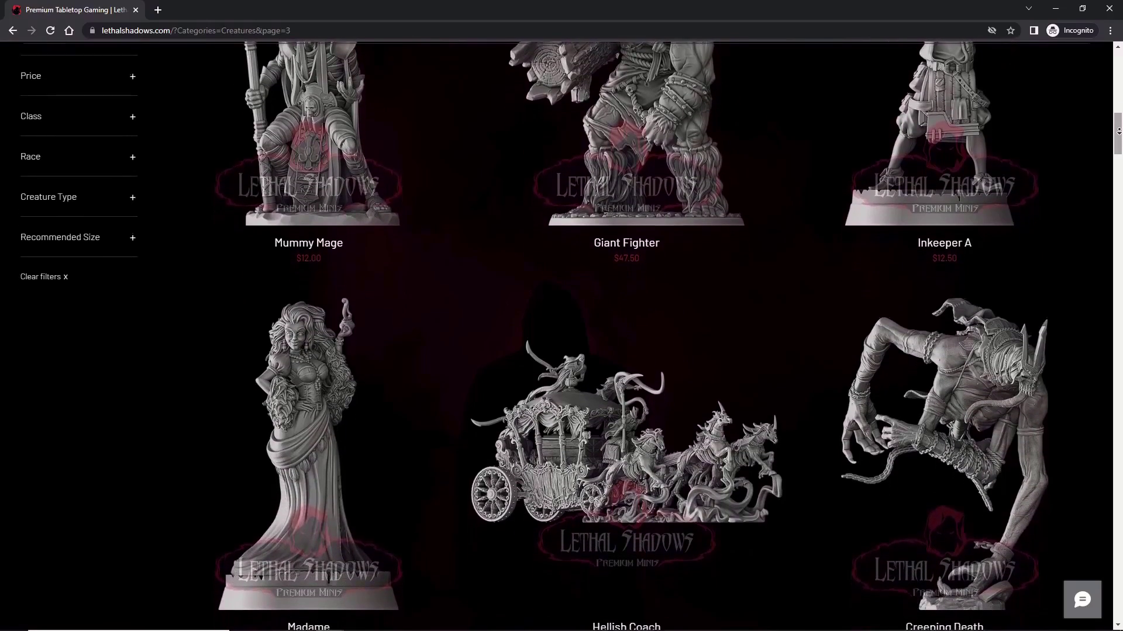
scroll(798, 275, "down", 3)
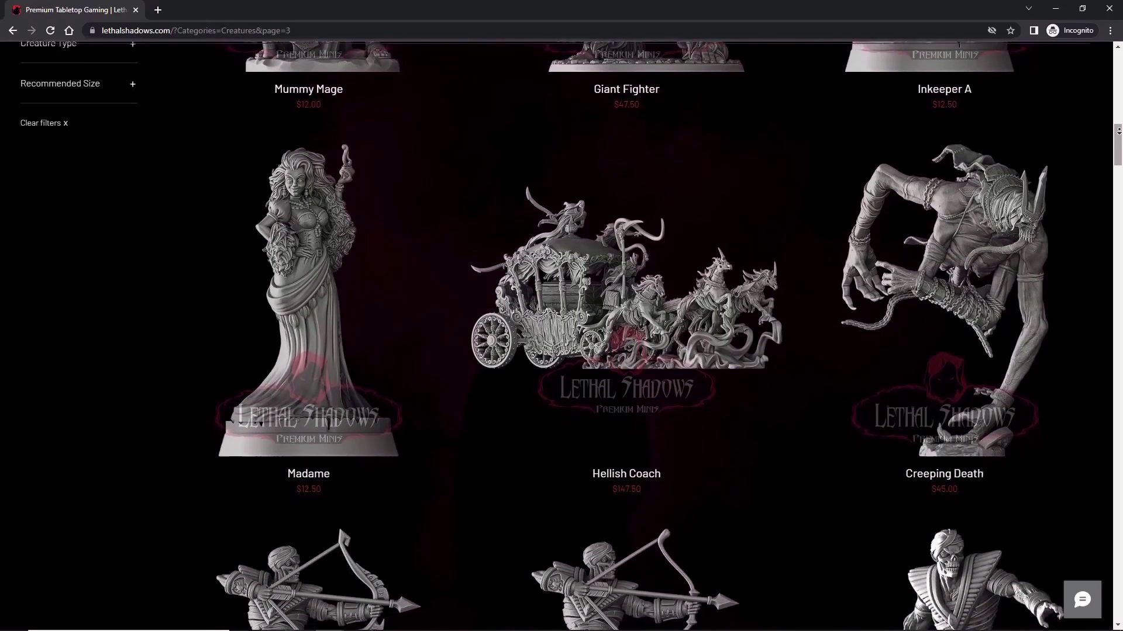
scroll(798, 275, "down", 3)
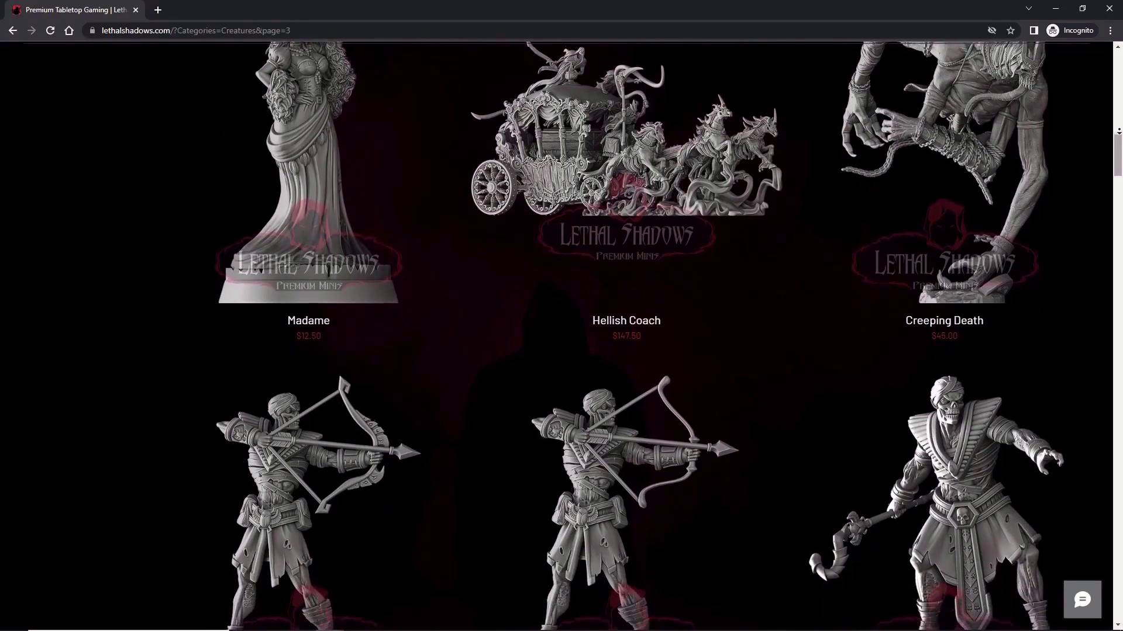
scroll(561, 336, "down", 3)
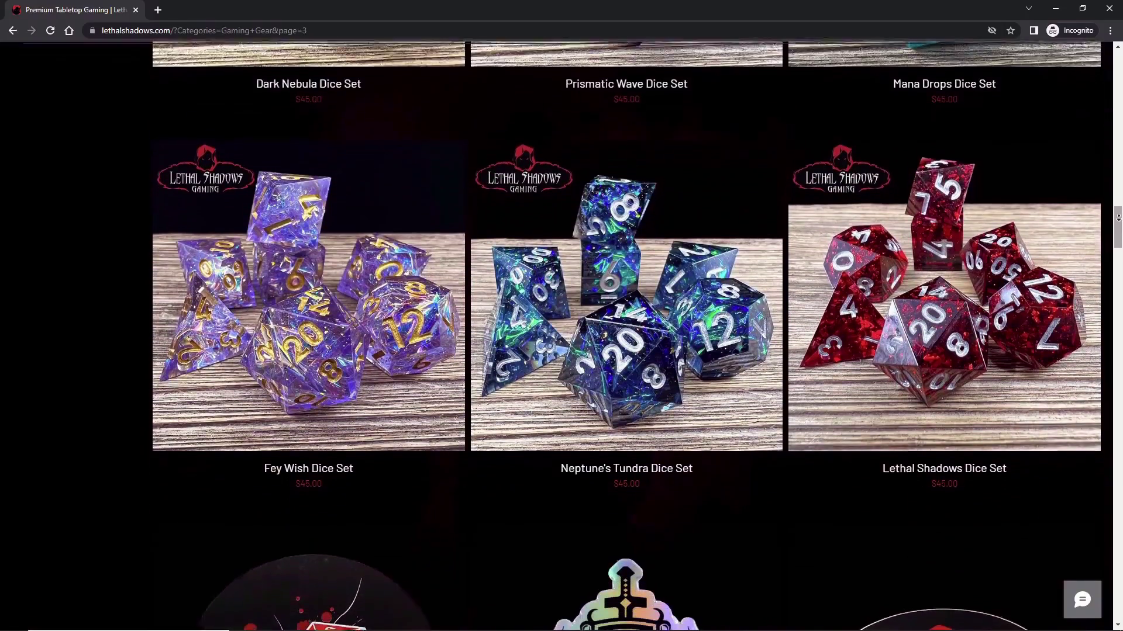
scroll(562, 336, "down", 4)
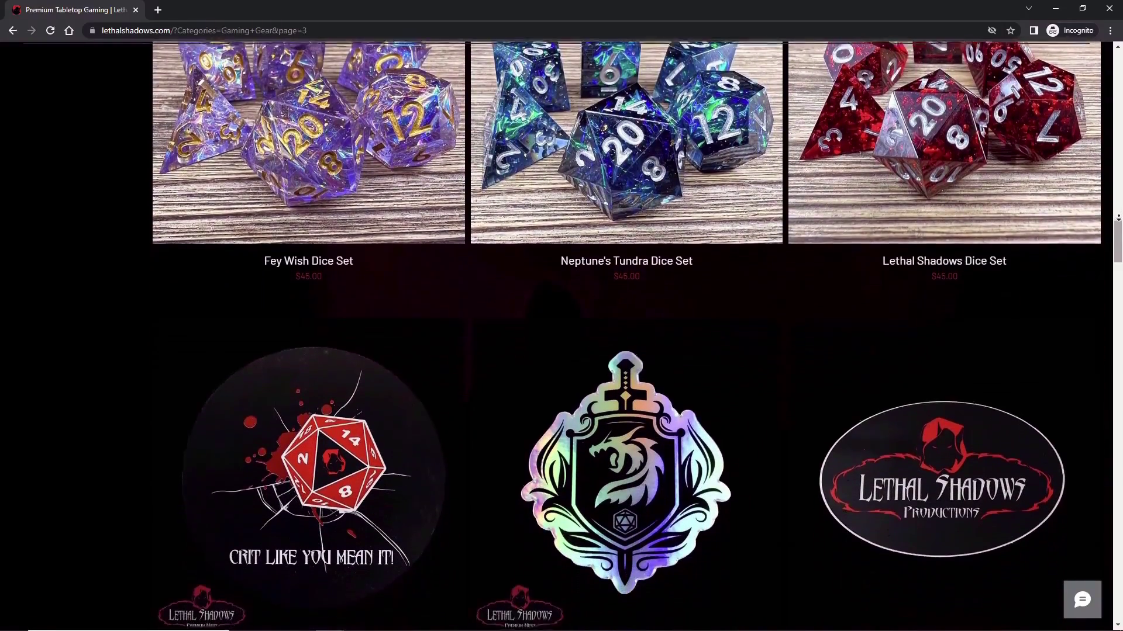
scroll(561, 336, "down", 4)
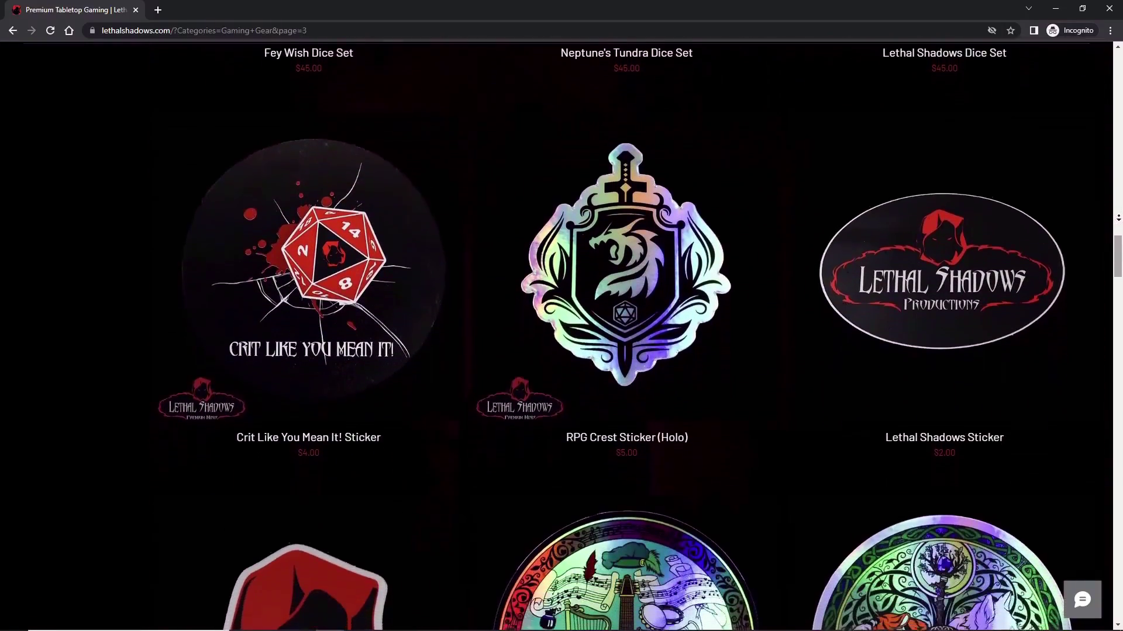
scroll(561, 336, "down", 1)
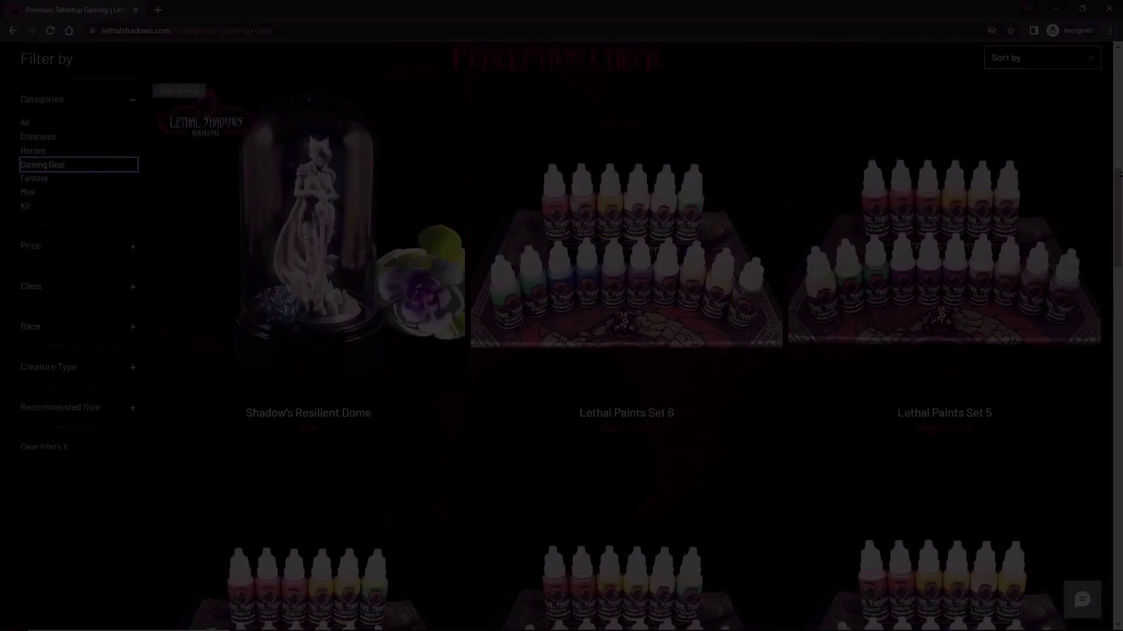
scroll(561, 336, "down", 2)
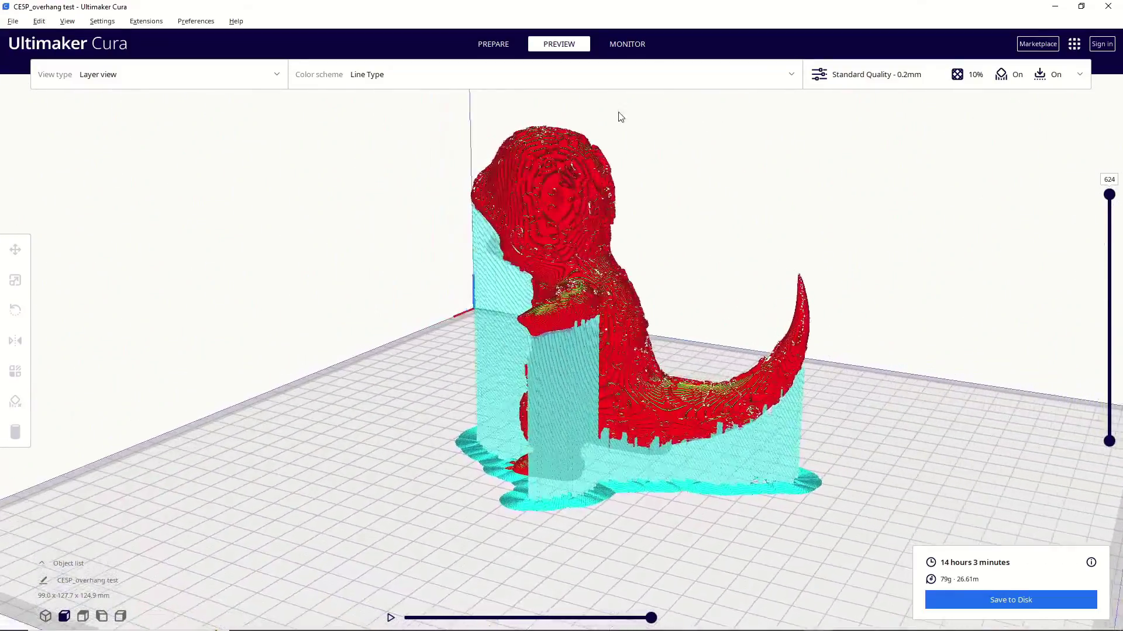
Orbit the camera around the sliced Charmander in the layer preview
right_click_drag(621, 117, 0, 113)
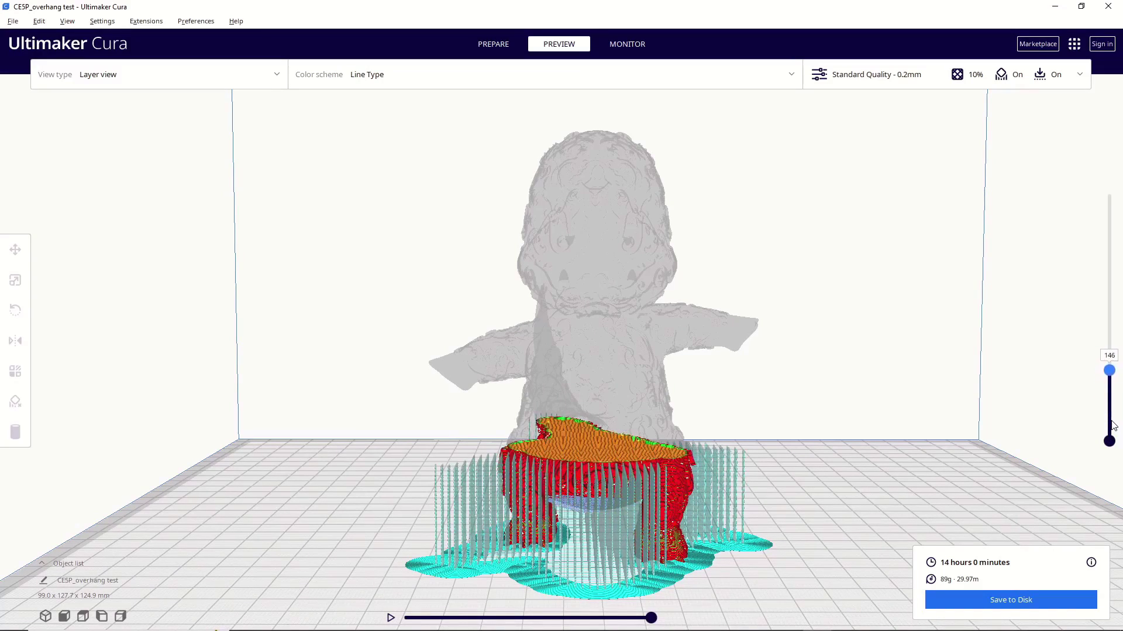
Raise the top preview layer from 146 to show the arms and their supports
key("Up")
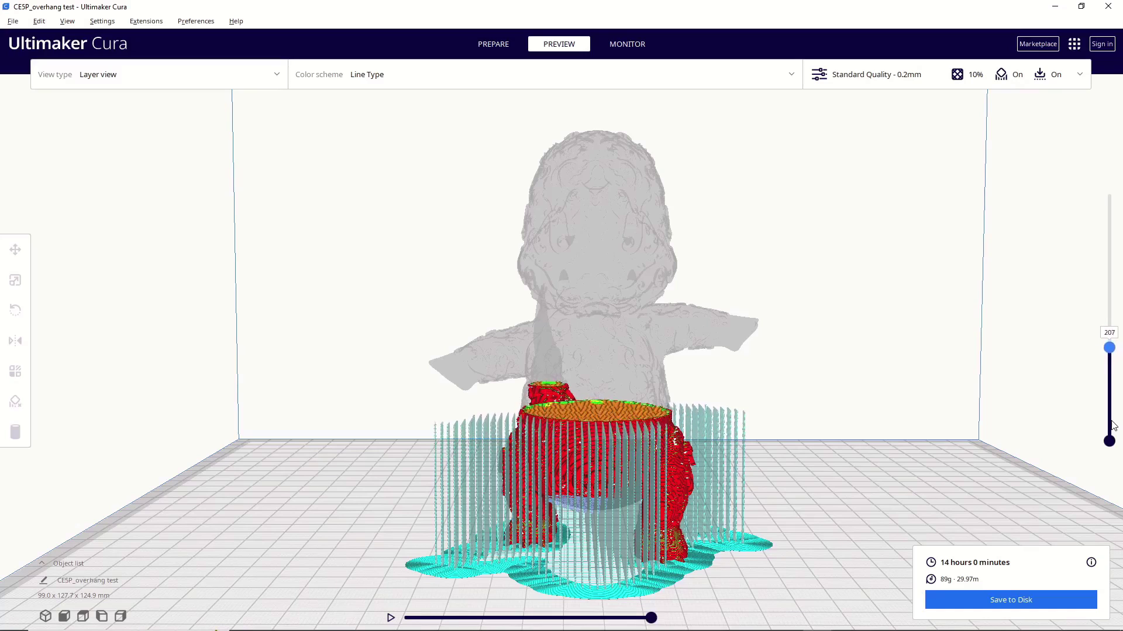
key("Up")
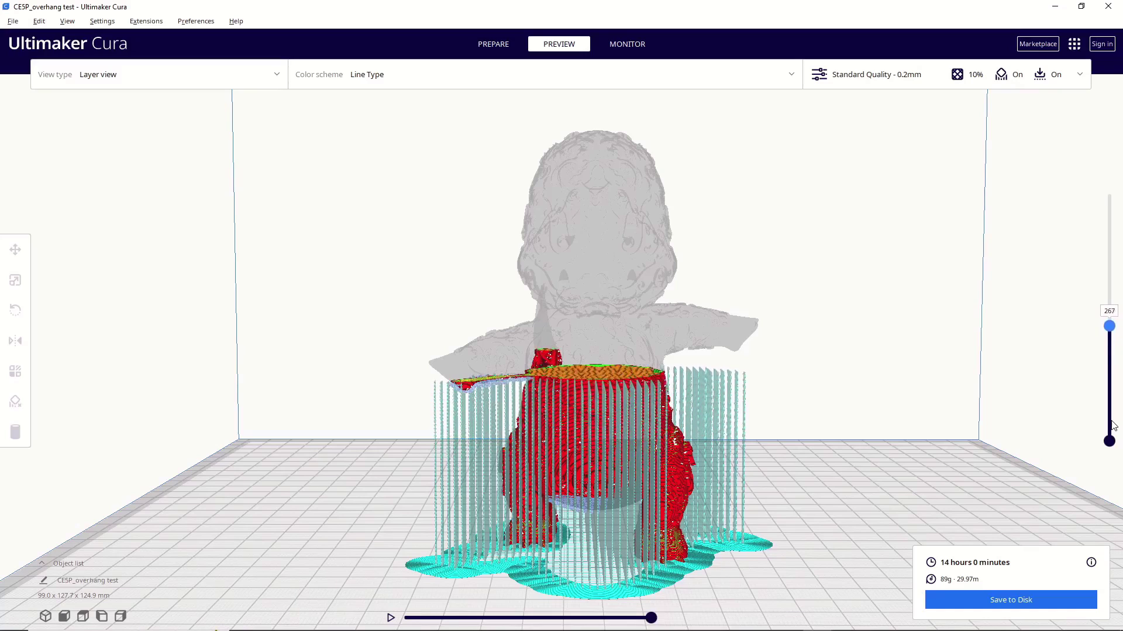
key("Up")
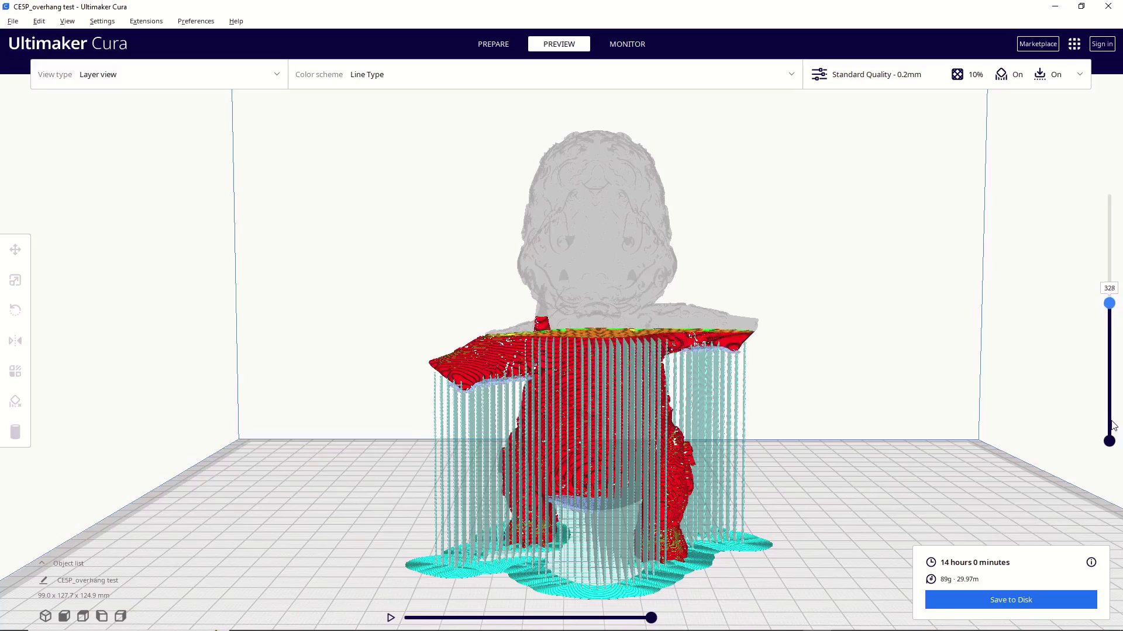
key("Up")
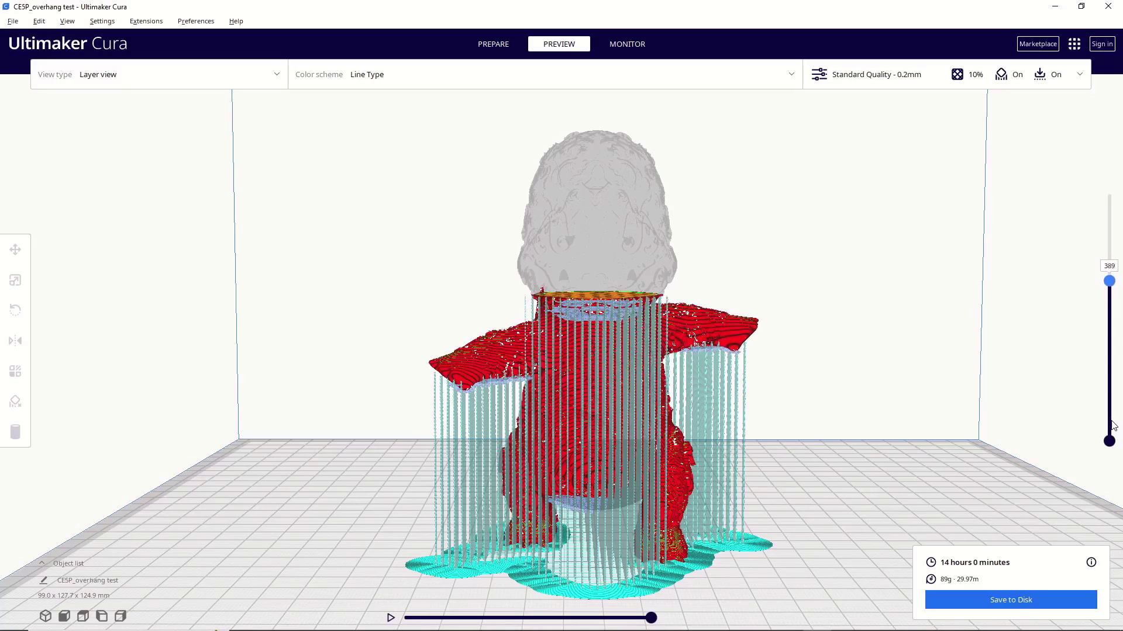